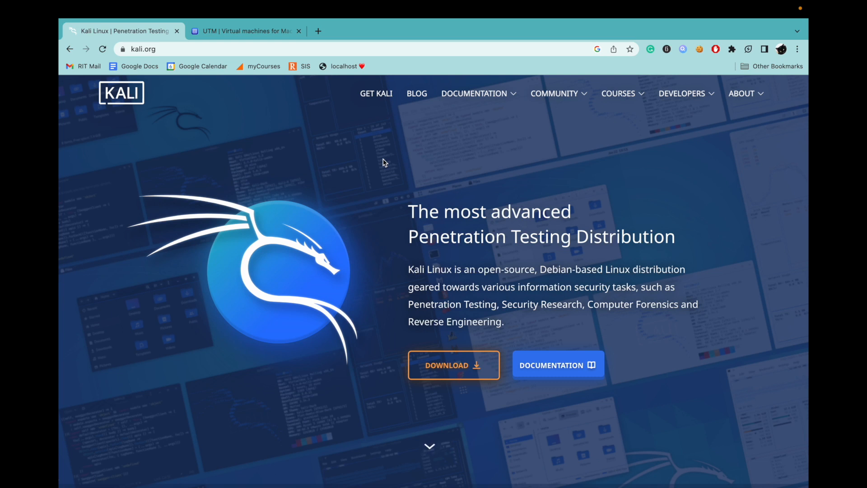
Look over the UTM website's home page, including its download options and the QEMU description
click(262, 34)
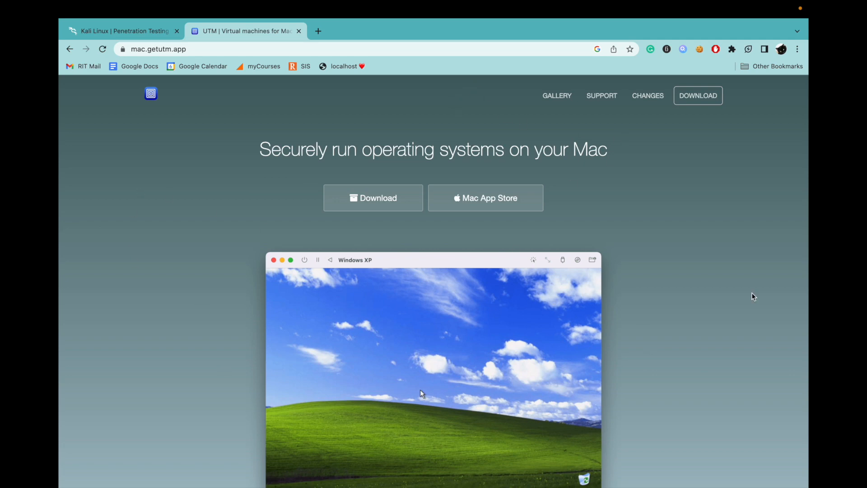
scroll(753, 296, down, 15)
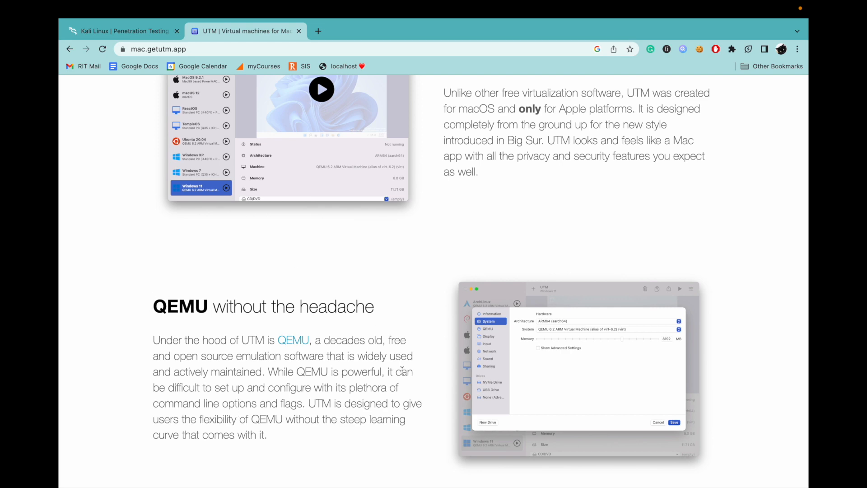
scroll(402, 370, up, 15)
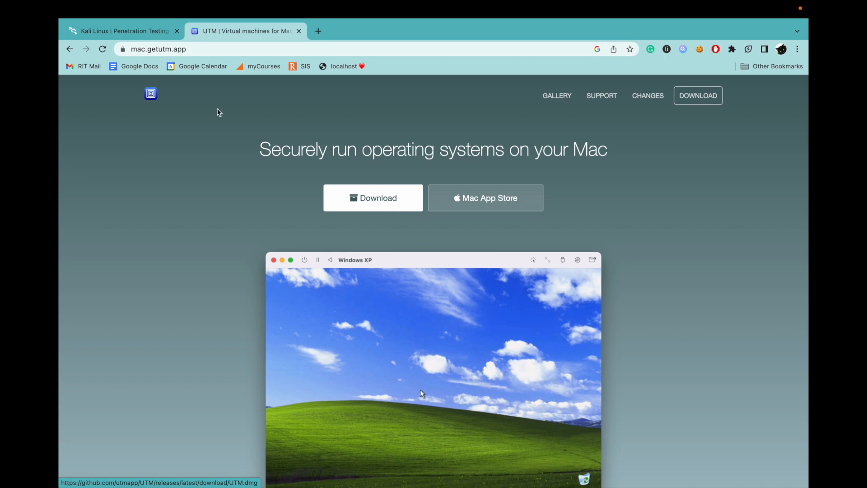
Open the Installer Images section of the Kali Linux download page
click(129, 36)
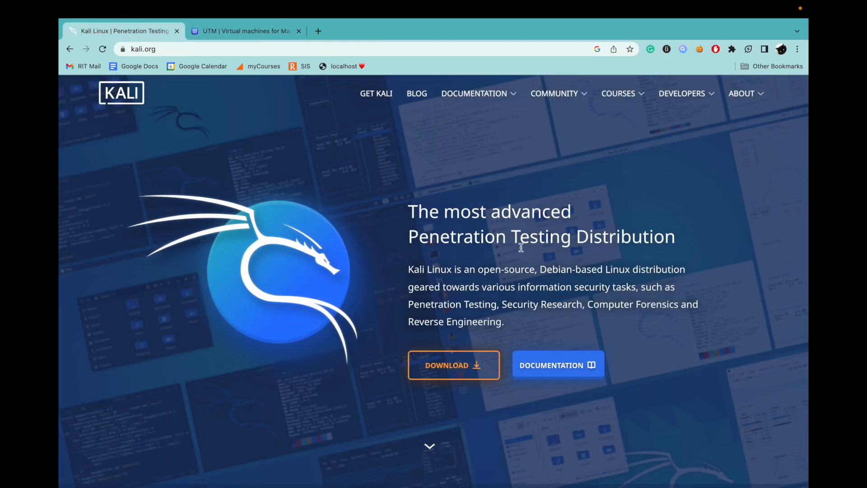
click(465, 374)
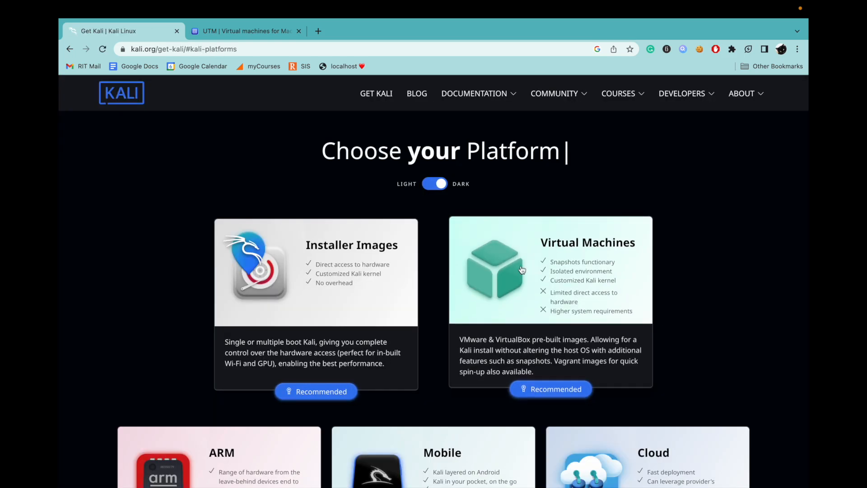
scroll(367, 268, down, 1)
scroll(367, 268, down, 1)
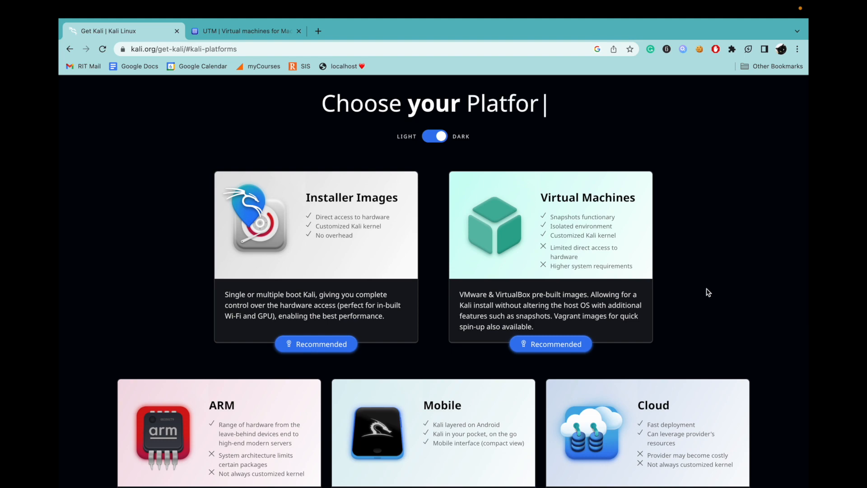
click(344, 237)
scroll(412, 241, down, 7)
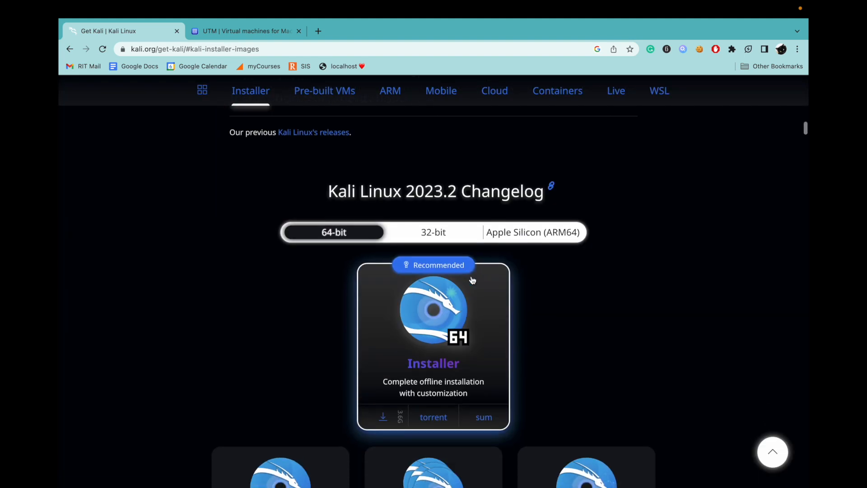
Compare the Kali Linux 2023.2 installer images offered for Apple Silicon (ARM64), 64-bit and 32-bit
scroll(345, 174, up, 2)
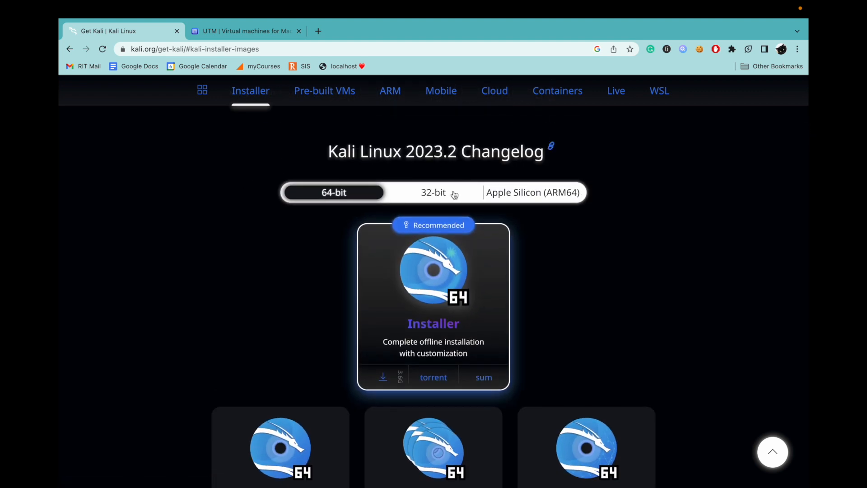
click(542, 193)
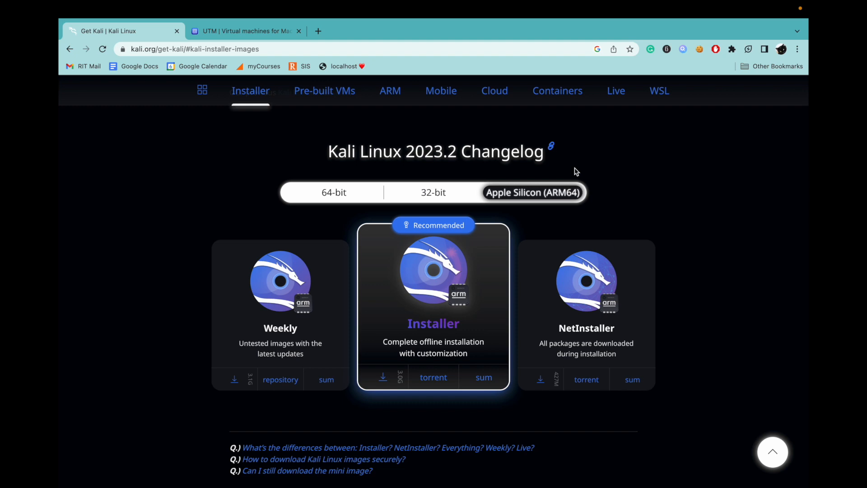
click(285, 192)
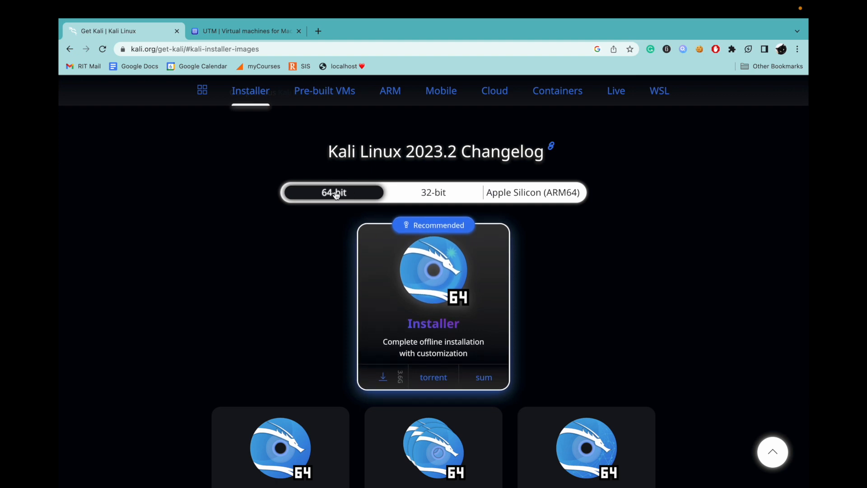
click(447, 199)
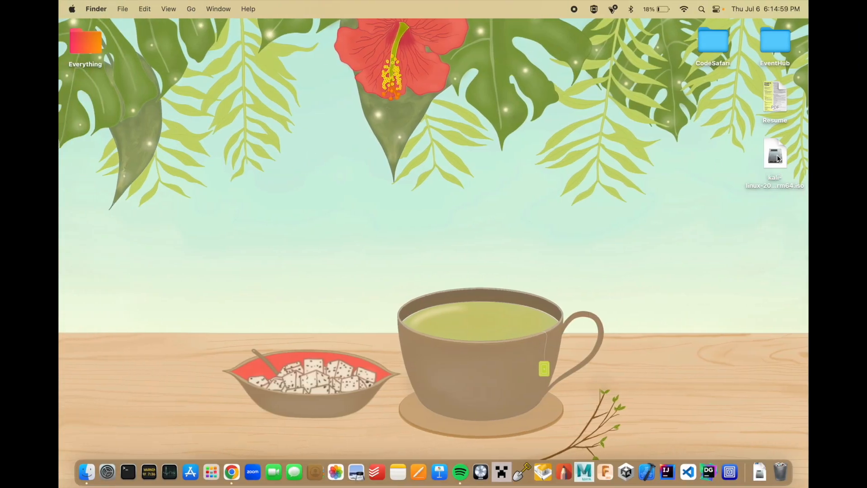
Select the downloaded Kali Linux ARM64 ISO on the desktop and switch to UTM
click(777, 158)
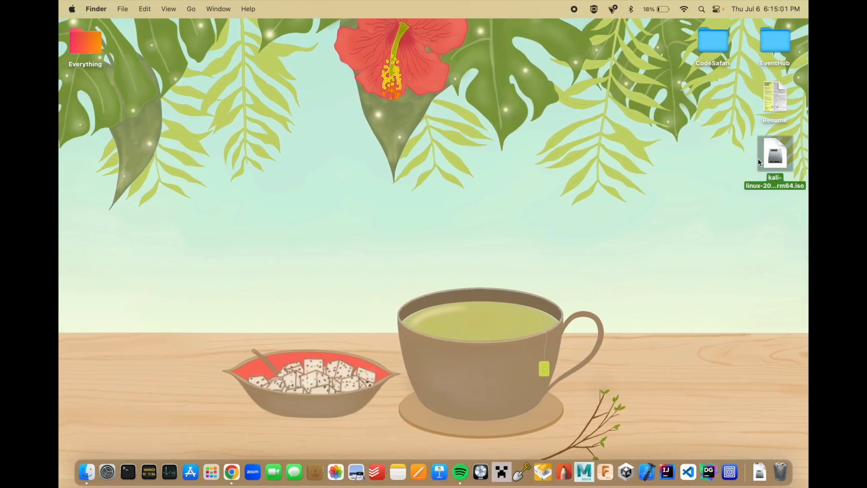
click(734, 465)
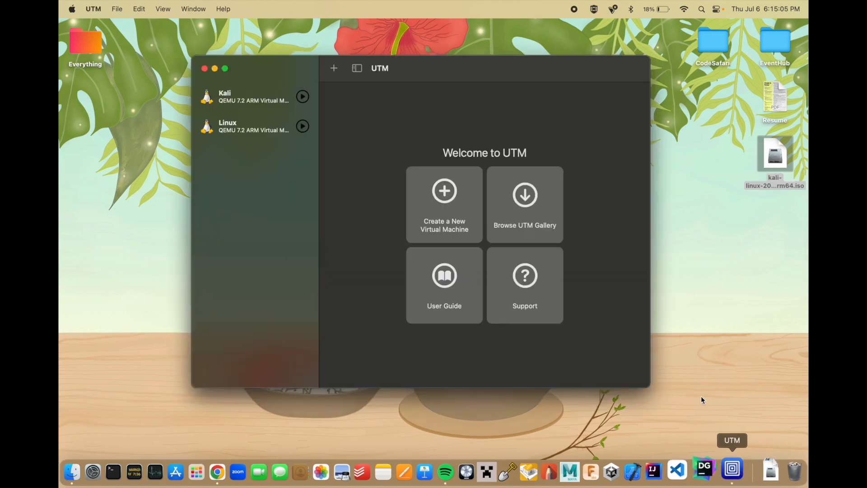
click(445, 200)
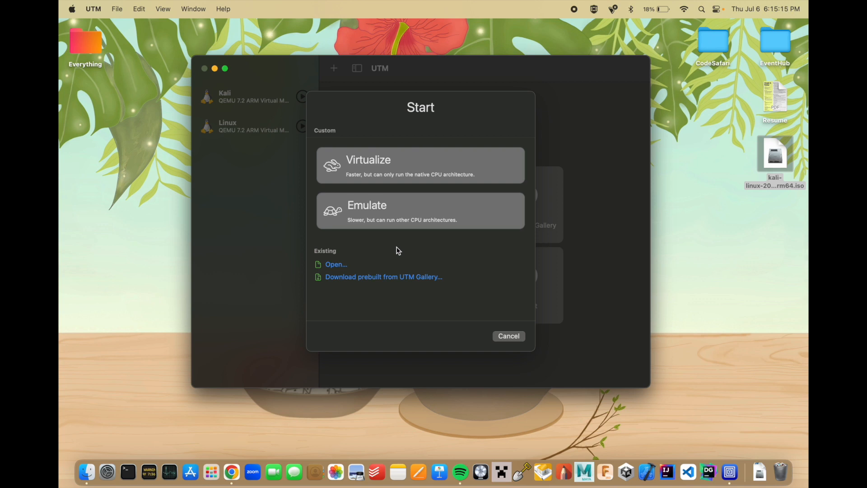
click(378, 221)
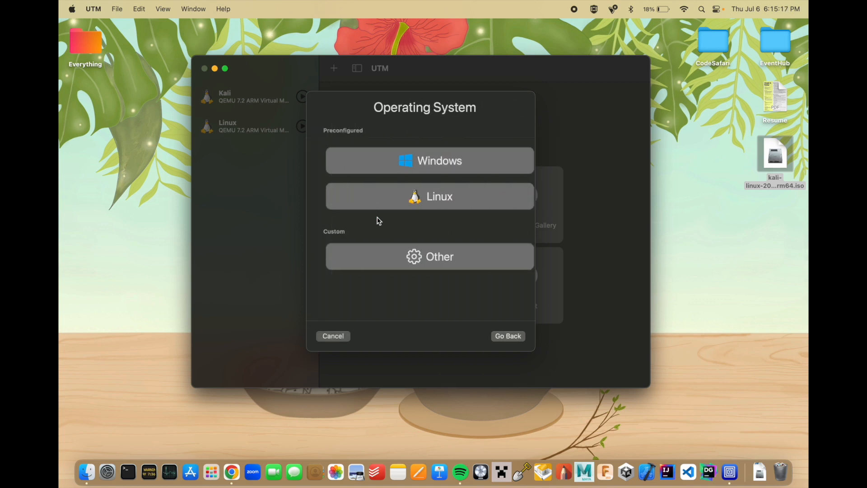
click(338, 339)
Start a new virtual machine using Virtualize with Linux as the operating system
click(437, 209)
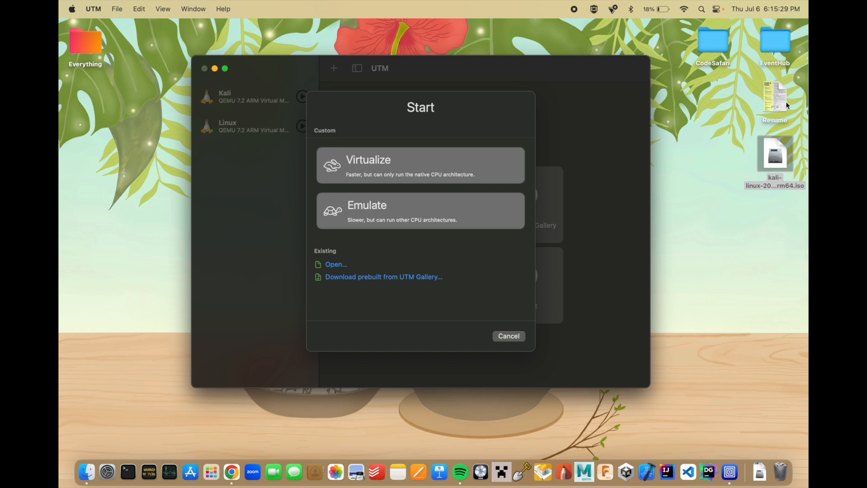
click(434, 167)
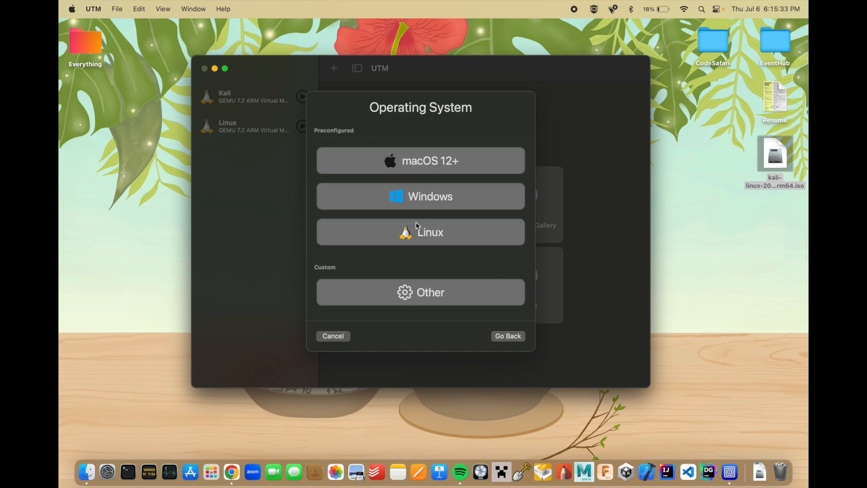
click(416, 237)
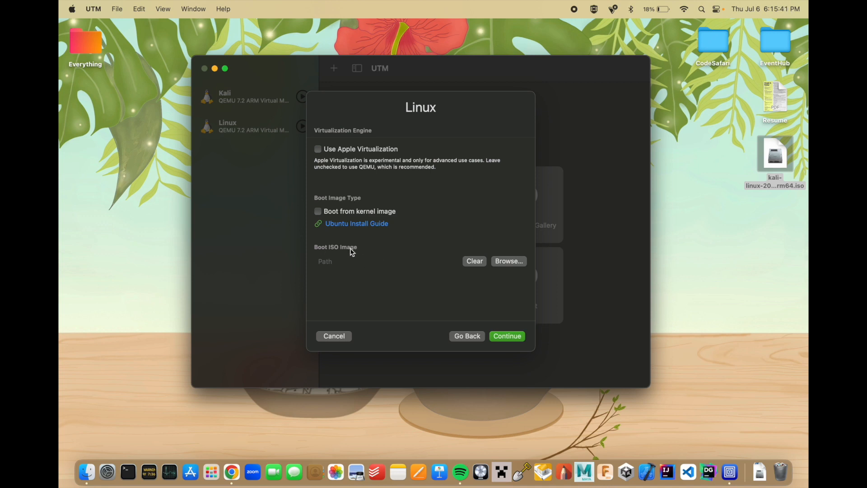
Choose kali-linux-2023.2a-installer-arm64.iso from the Desktop as the boot ISO image and proceed to the hardware settings
click(511, 262)
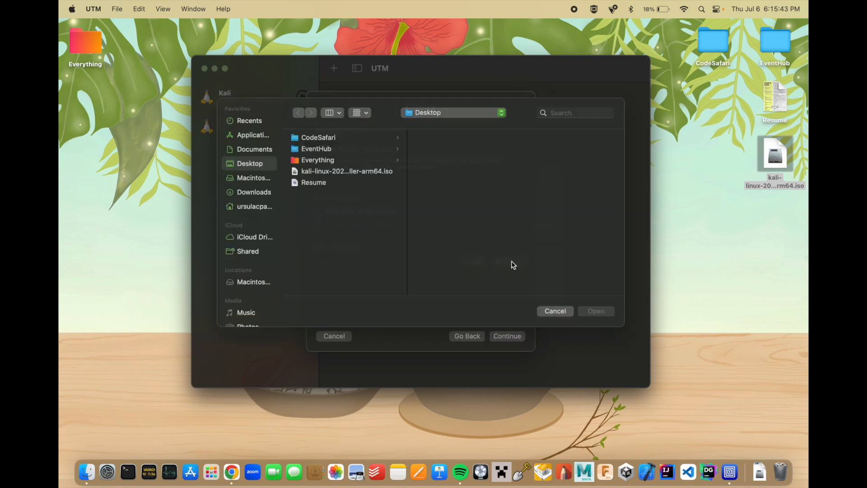
click(377, 181)
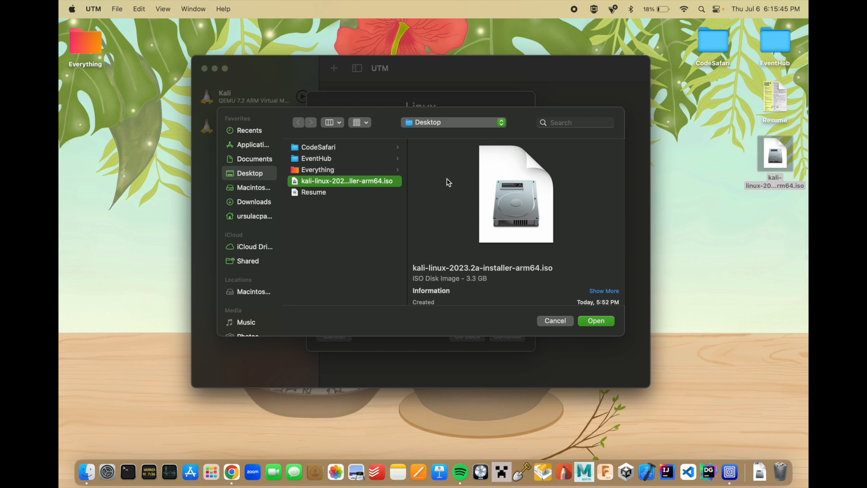
click(604, 320)
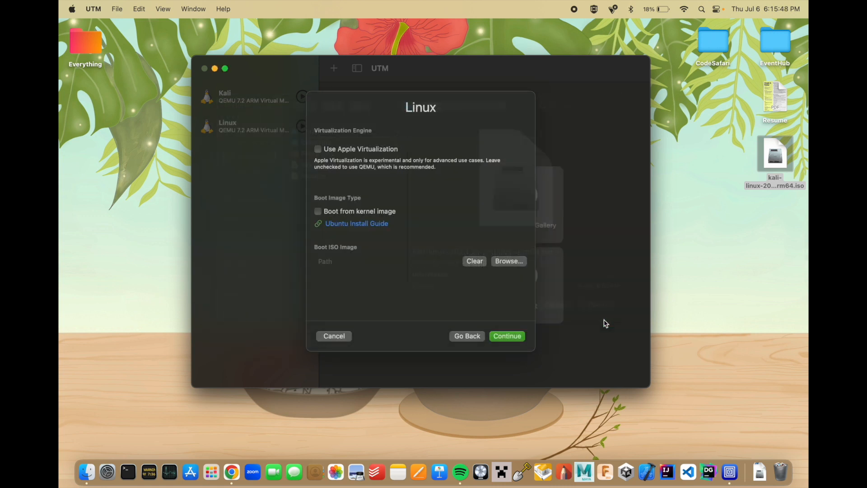
click(504, 336)
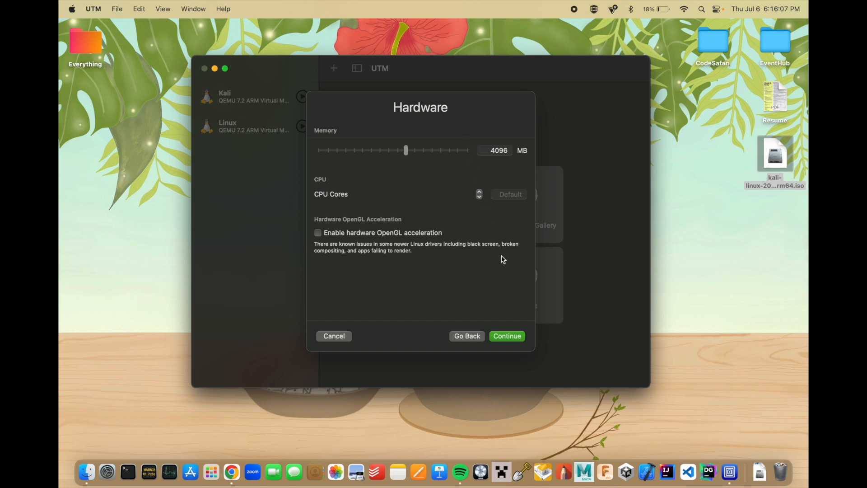
Accept the default hardware settings and set the virtual machine's storage size to 32 GB
click(506, 341)
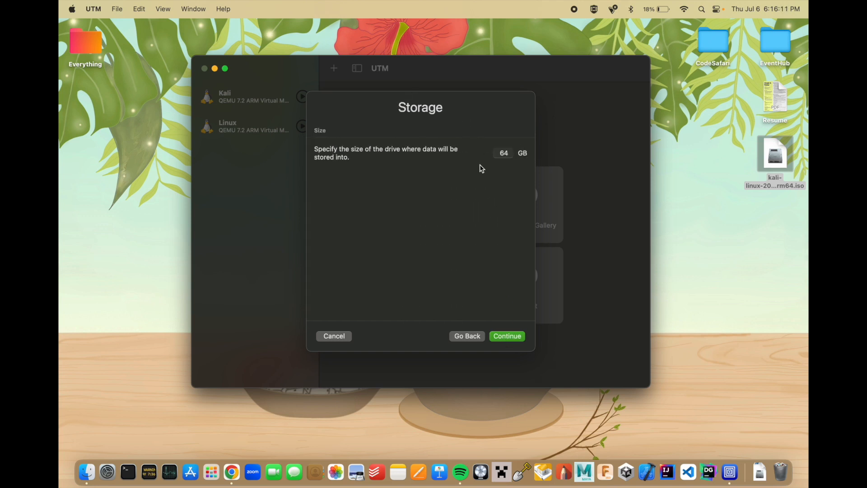
double_click(500, 153)
click(499, 173)
click(501, 153)
text(30)
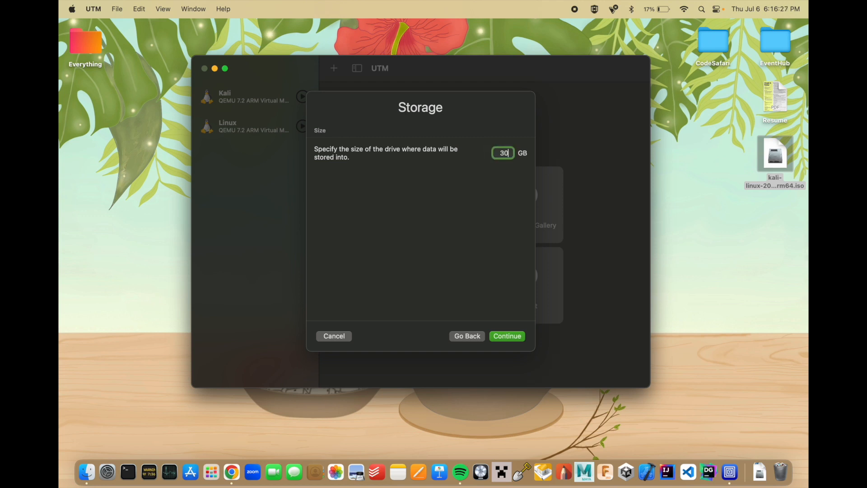
key(BackSpace)
text(2)
click(436, 161)
click(508, 337)
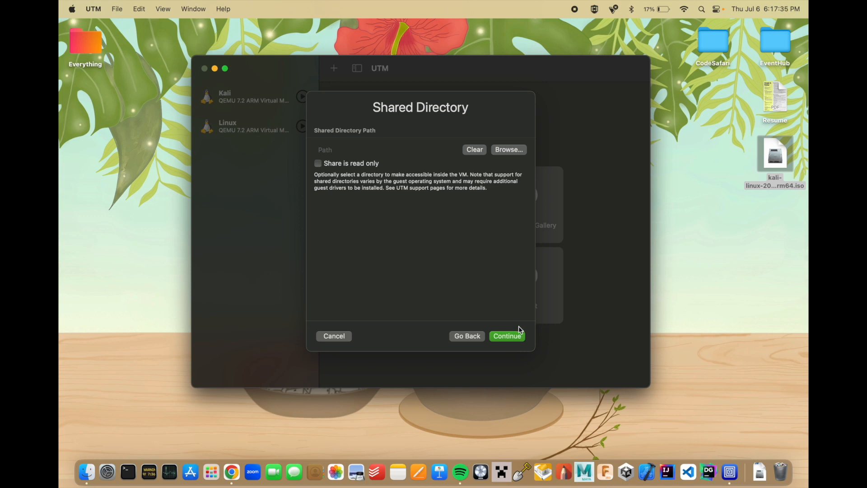
Skip the shared directory, name the virtual machine "Kali Linux" and save it
click(508, 337)
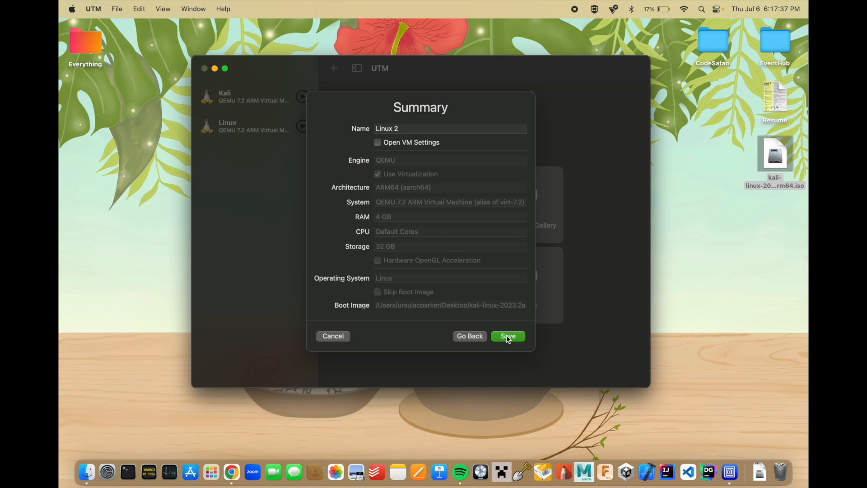
click(450, 125)
drag(450, 126, 341, 121)
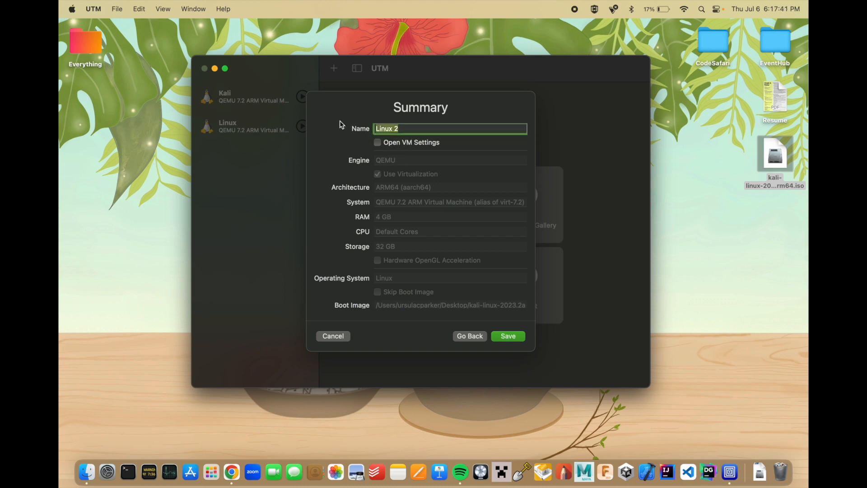
text(Kali Linux)
click(510, 336)
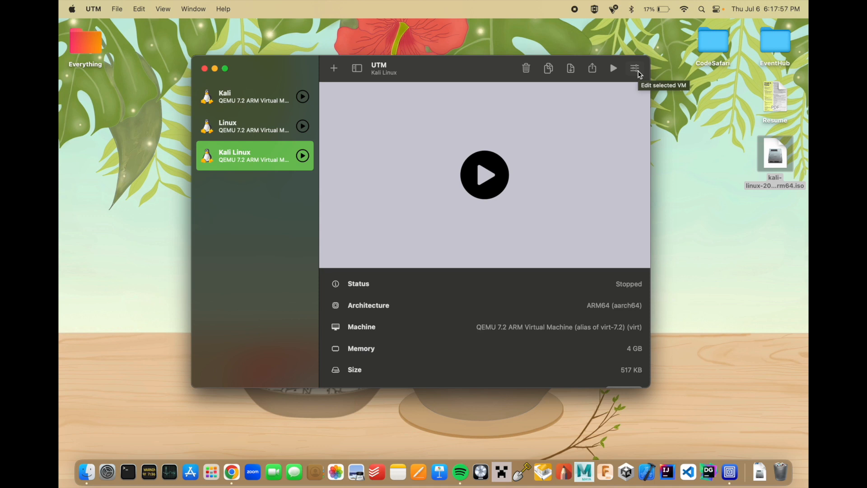
Add a Serial device to the Kali Linux virtual machine and review its connection and style settings
click(639, 71)
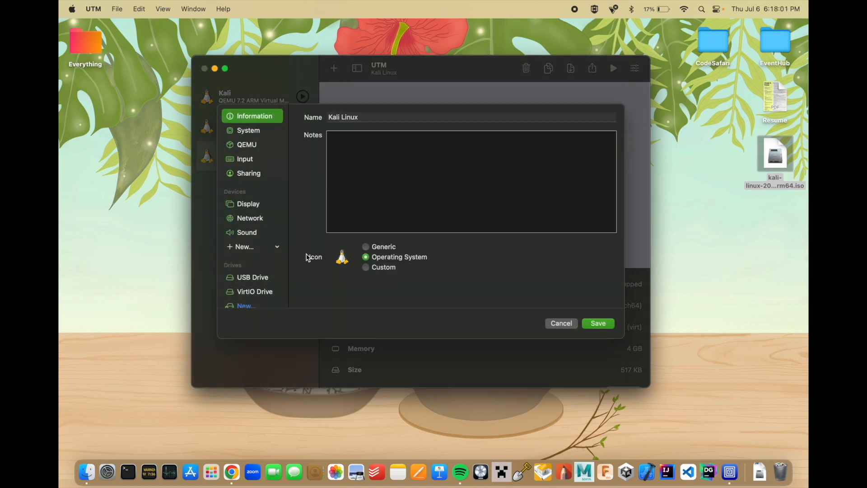
click(278, 249)
click(261, 271)
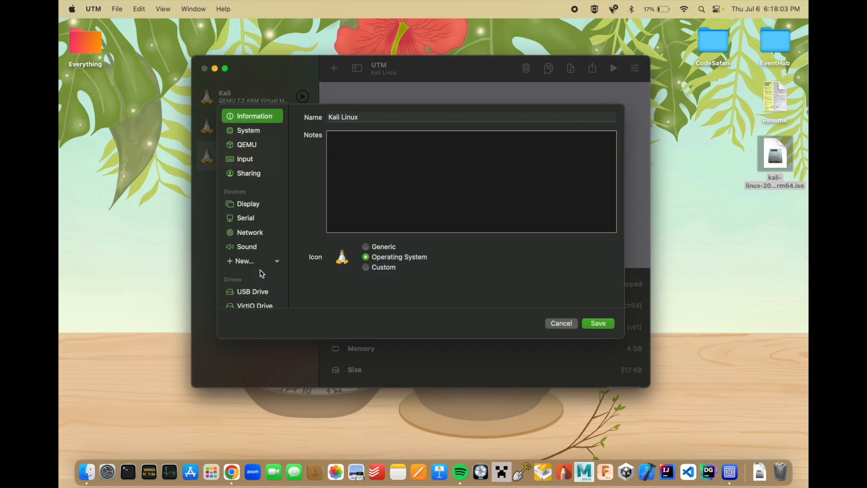
click(256, 218)
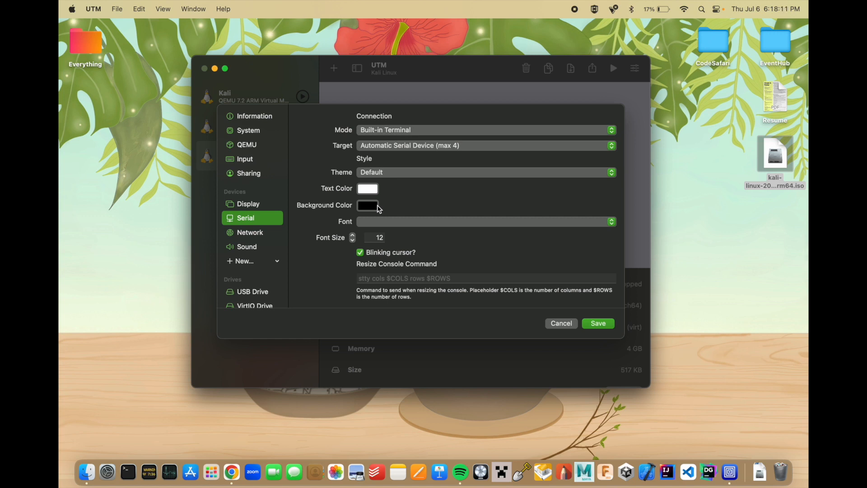
scroll(448, 244, down, 2)
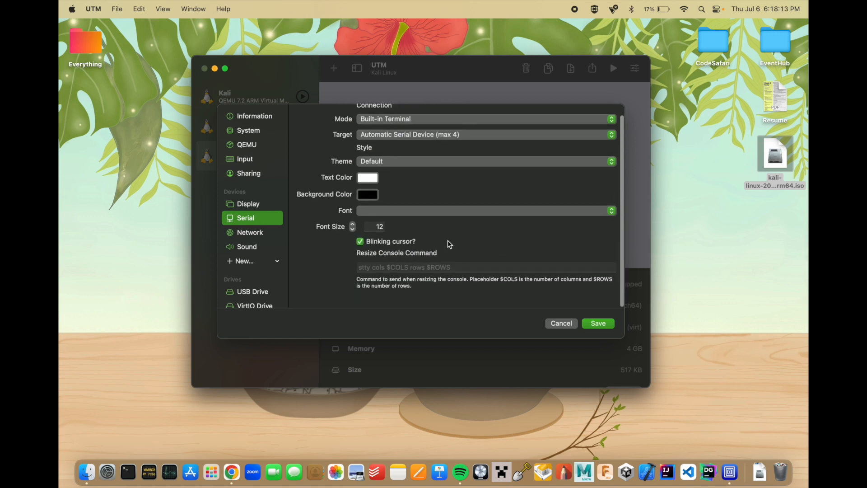
scroll(450, 245, up, 2)
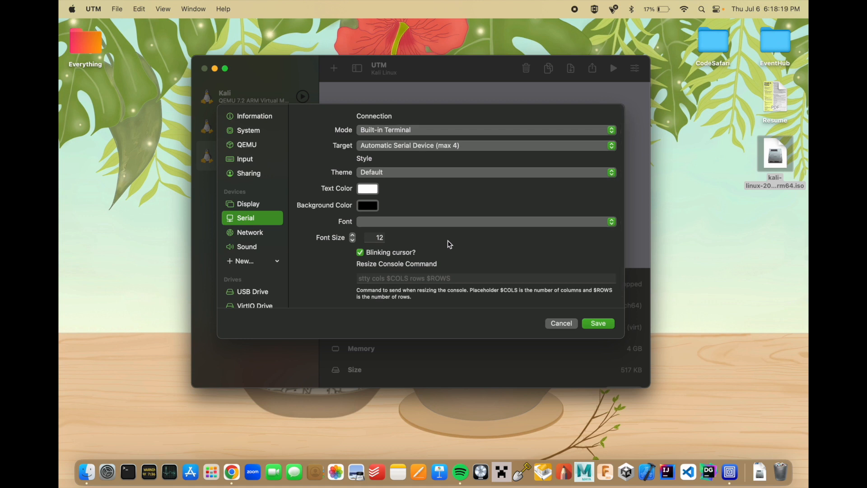
Save the edited virtual machine settings and start the Kali Linux virtual machine
click(277, 262)
click(305, 271)
click(598, 324)
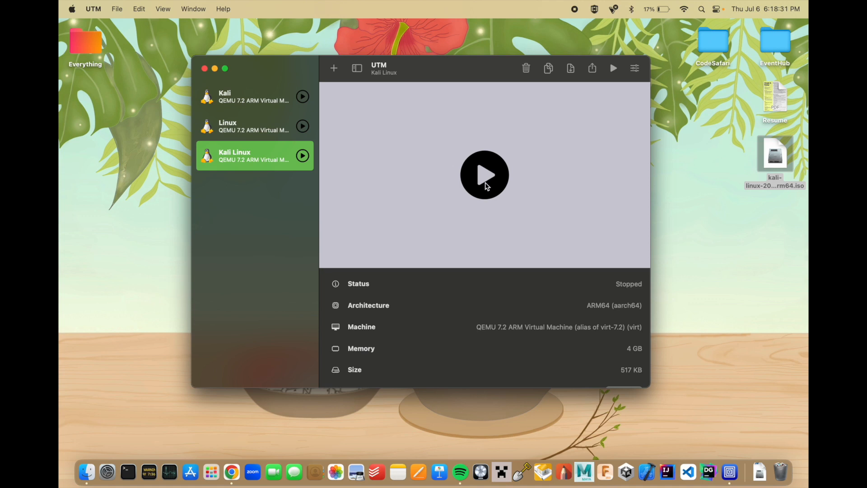
click(485, 183)
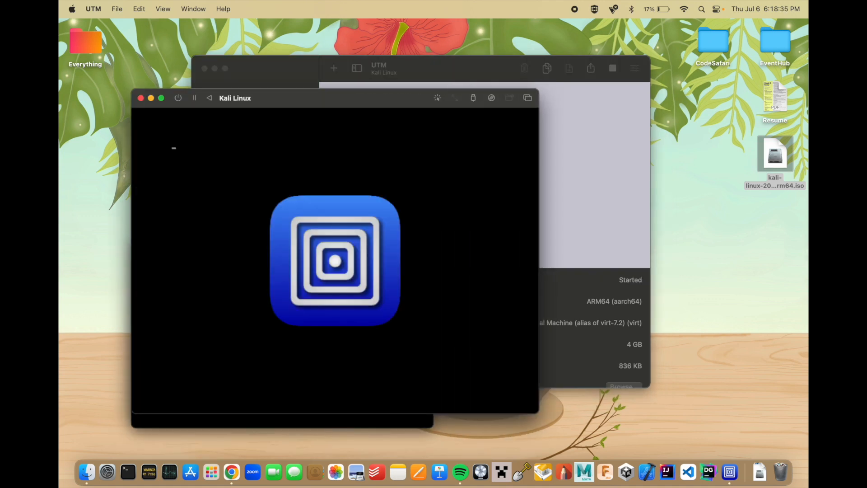
Move the Kali Linux display and Terminal 1 windows apart and resize the Terminal 1 window
drag(324, 104, 573, 78)
drag(277, 250, 305, 164)
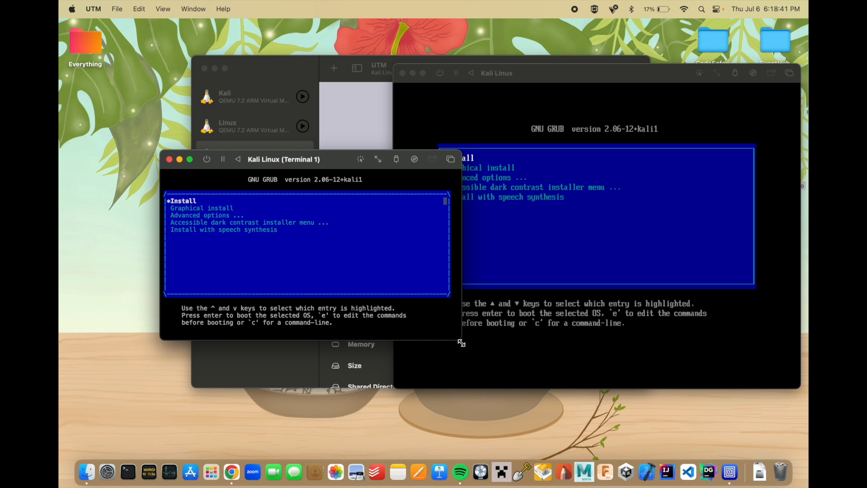
drag(461, 341, 593, 425)
drag(441, 163, 450, 114)
drag(601, 376, 498, 291)
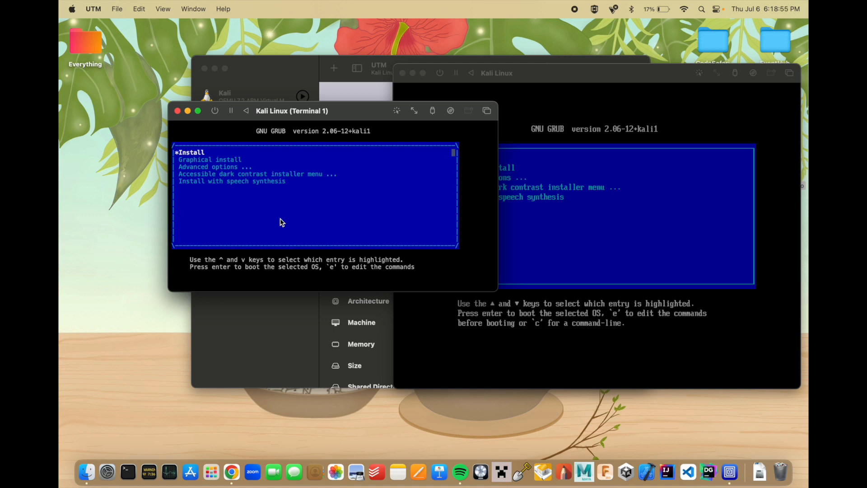
Start the text-mode Install entry from the GRUB menu in the Terminal 1 window
key(Down)
key(Up)
key(Return)
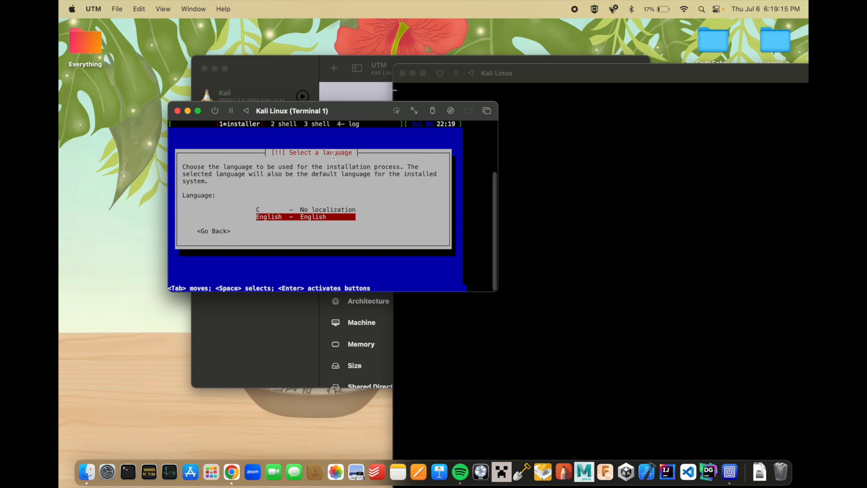
Choose English, United States and the American English keymap, and accept the hostname kali with a blank domain name
key(Return)
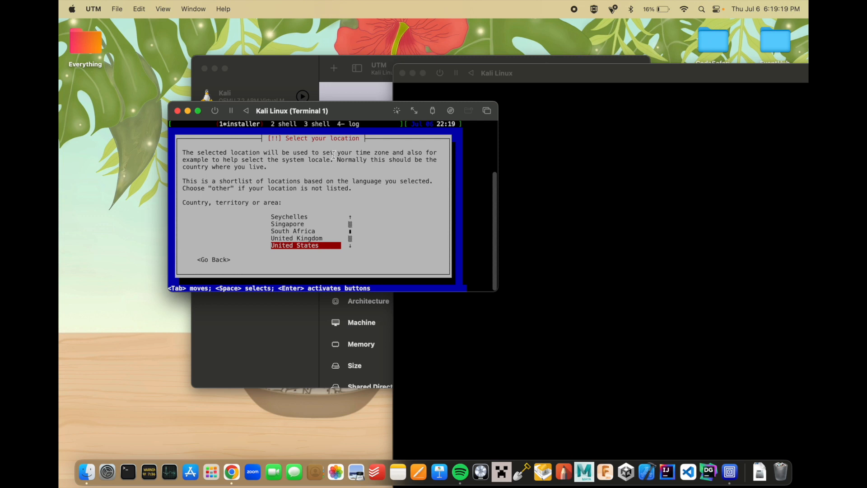
key(Return)
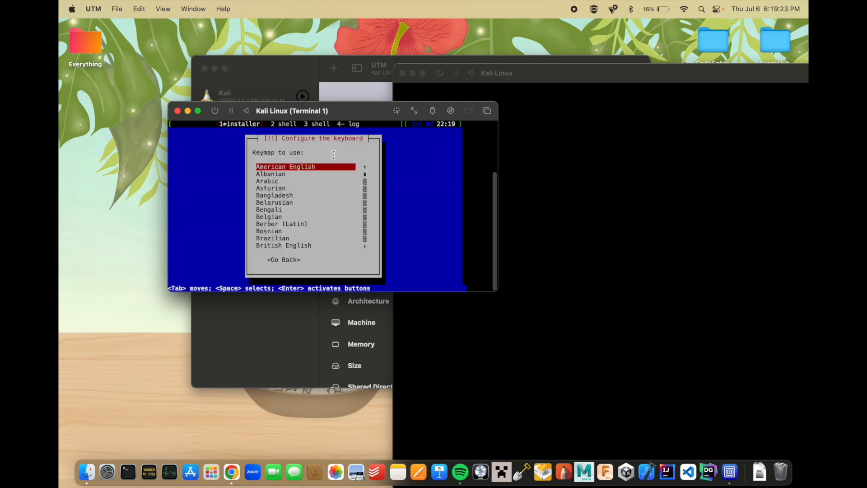
key(Return)
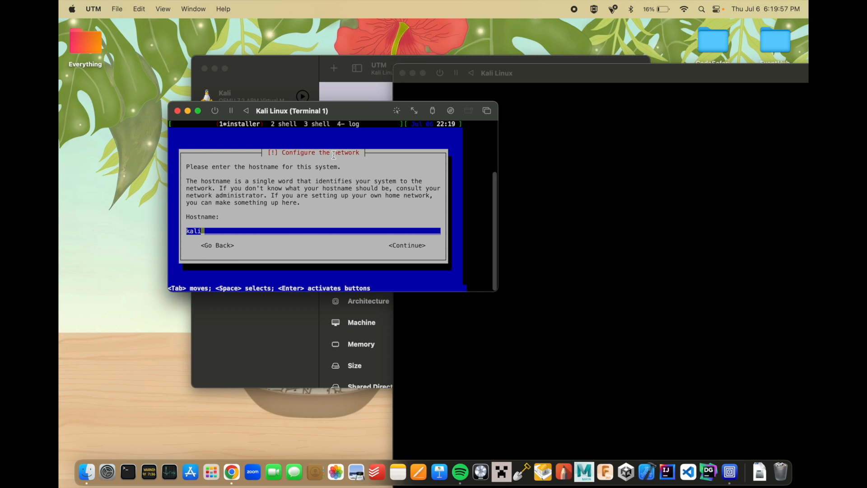
key(Return)
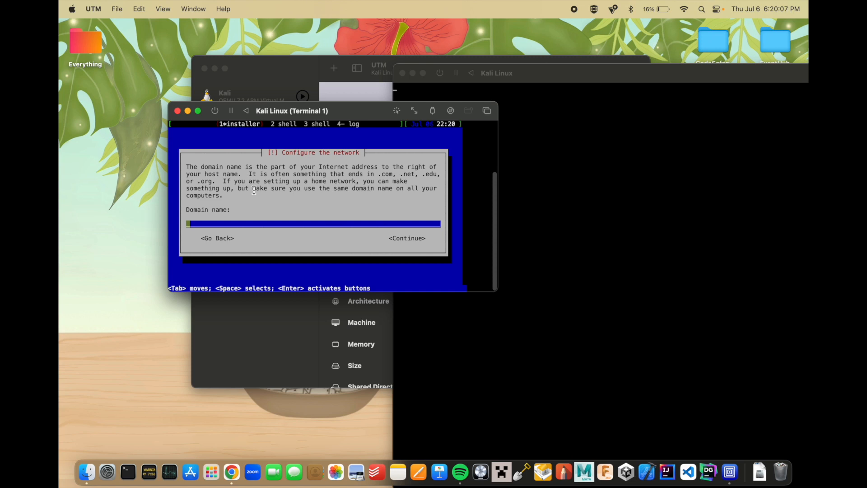
key(Return)
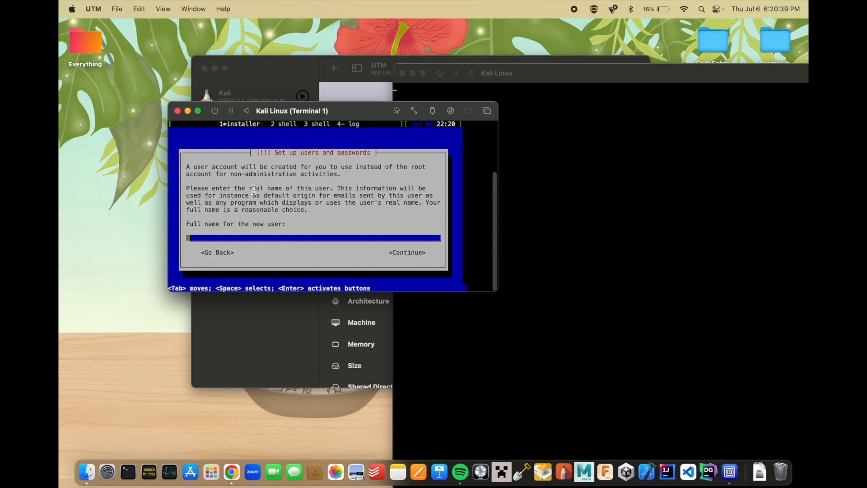
Enter "Tech Support" as the new user's full name and "techsupport" as the account username
text(Tech Support)
key(Return)
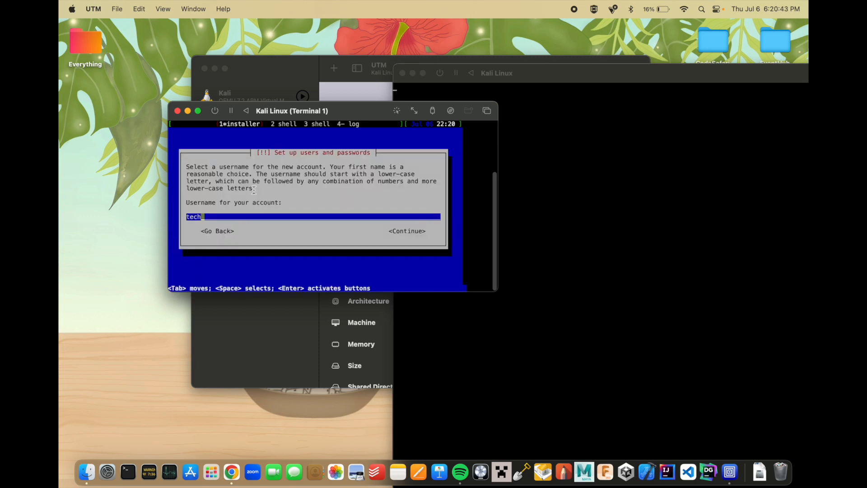
text(support)
key(Return)
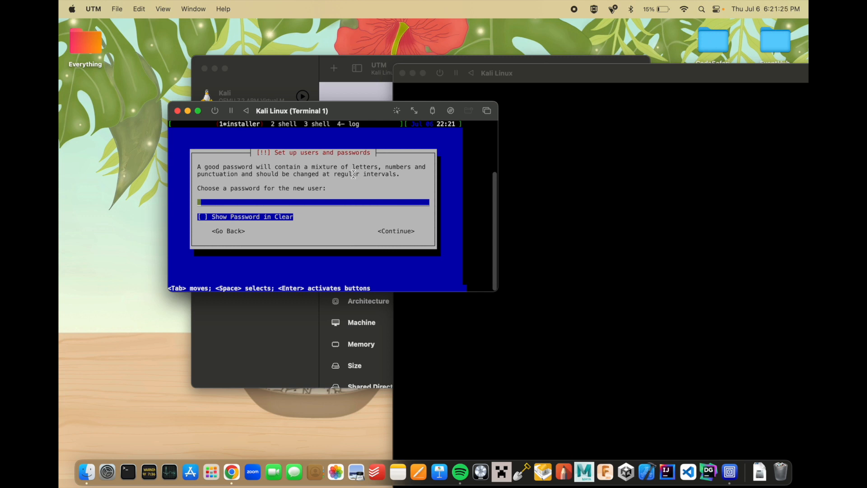
Enter and re-enter the new user's password, and set the time zone to Eastern
text(************)
text(*****)
key(Return)
text(**********)
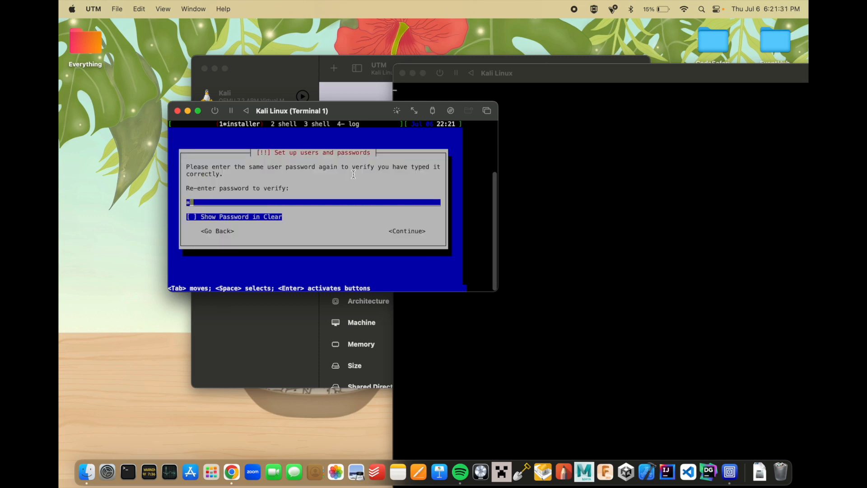
text(*********)
key(Return)
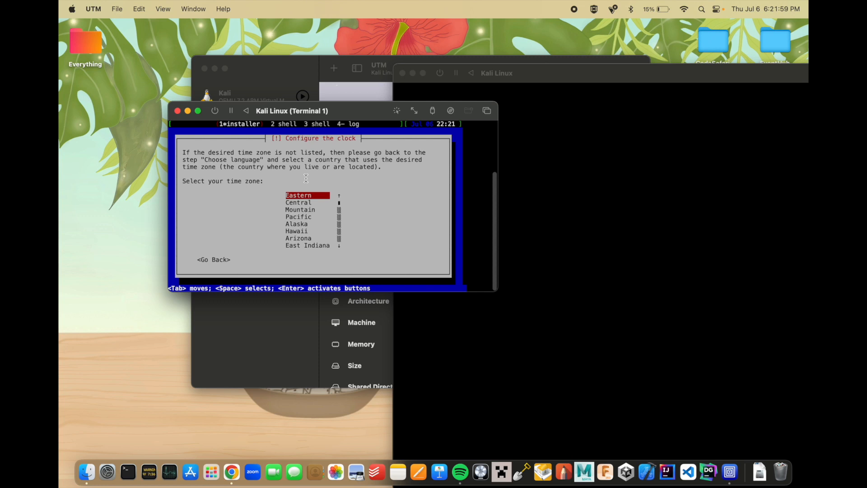
key(Return)
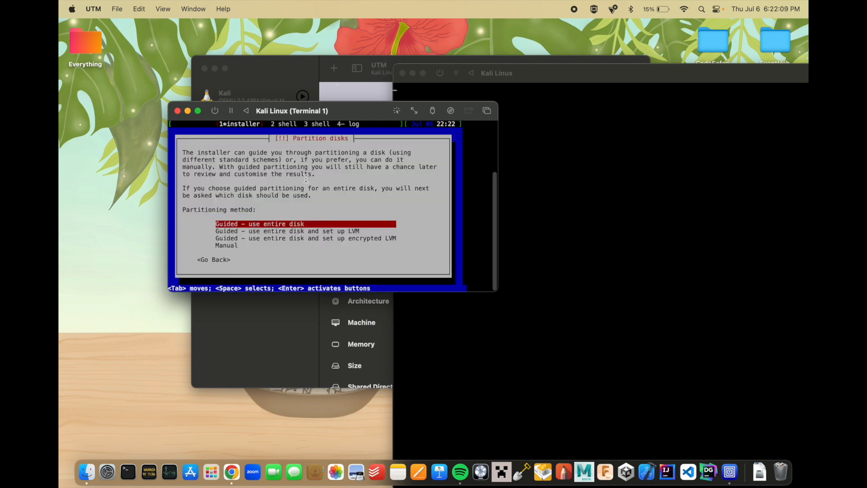
Set up guided partitioning of the entire Virtual disk 1 (vda) with all files in one partition
key(Return)
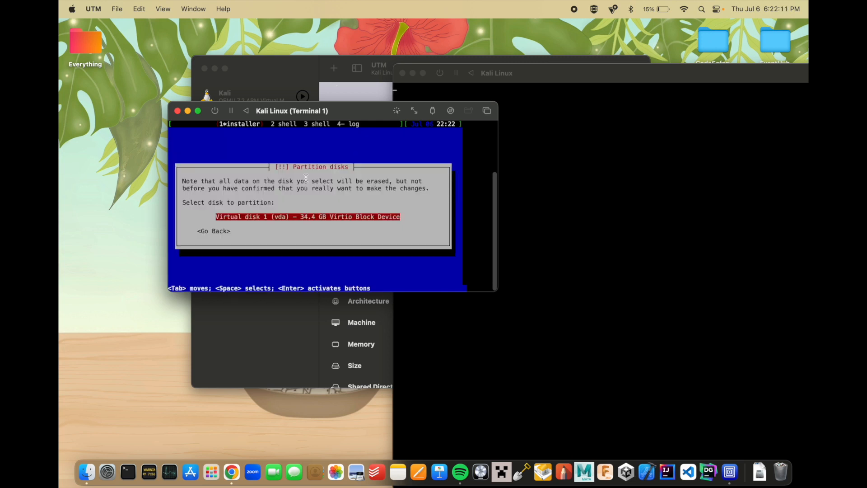
drag(216, 217, 295, 218)
click(297, 218)
drag(330, 218, 398, 218)
click(398, 219)
key(Return)
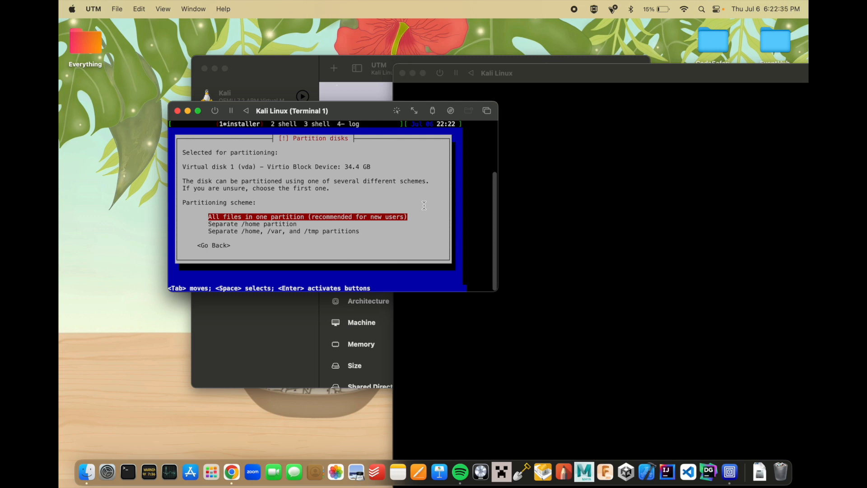
key(Return)
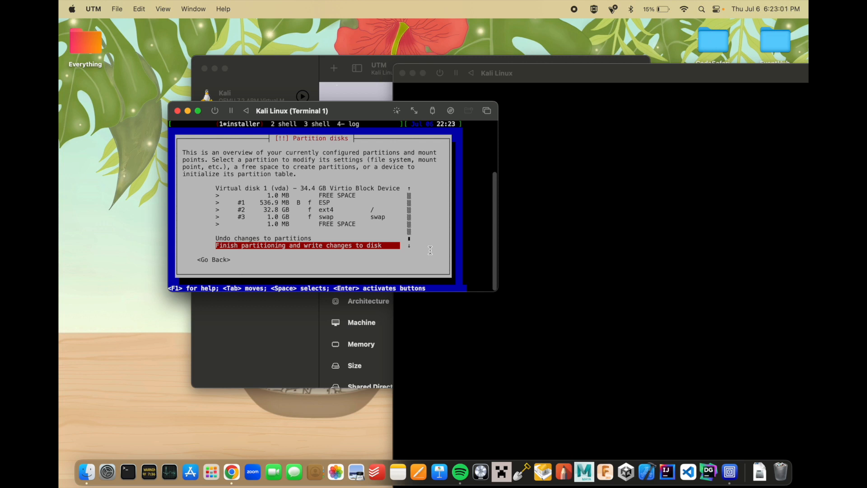
Finish partitioning and approve writing the changes to the virtual disk
key(Return)
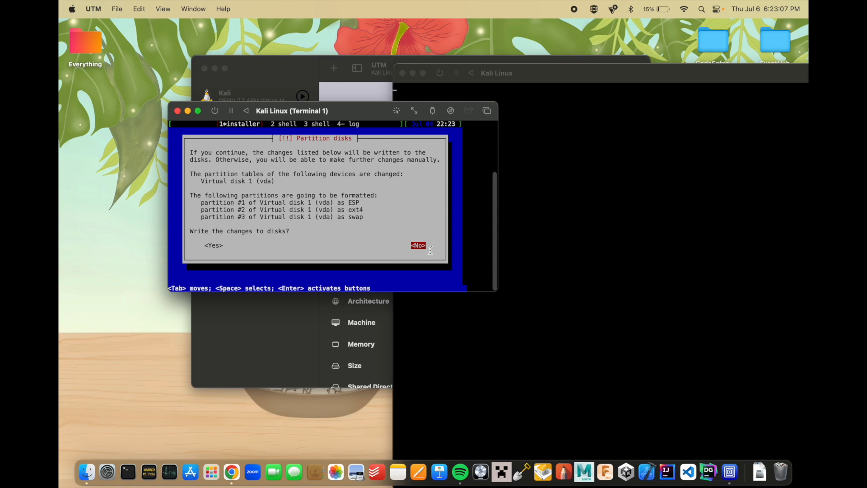
key(Tab)
key(Return)
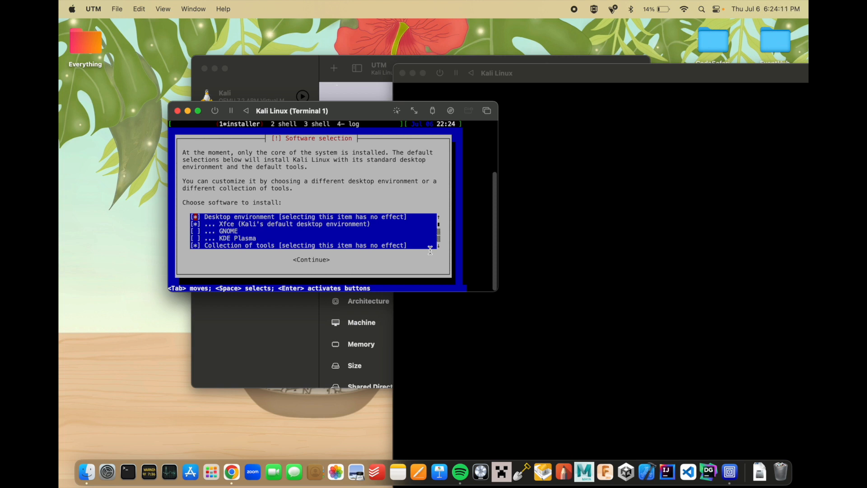
Review the desktop environment and tool collection options and install the default selection with Xfce, top10 and default tools
key(Down)
key(Down)
key(Down)
key(Down)
key(Down)
key(Down)
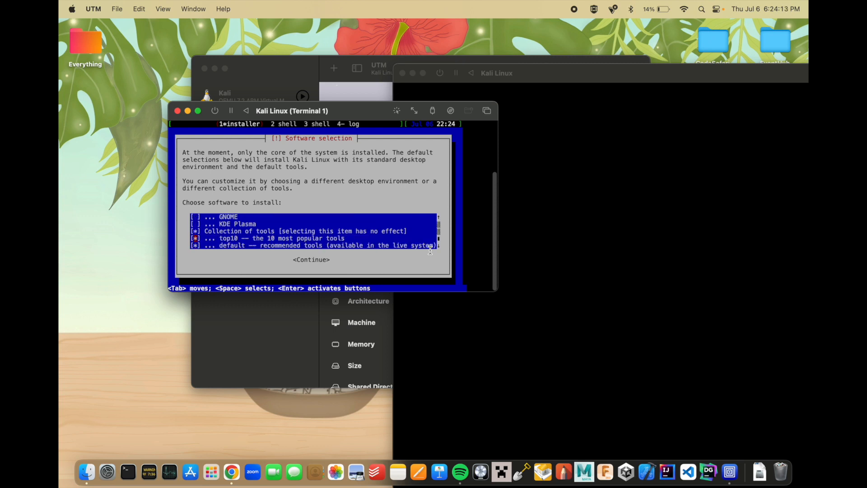
key(Up)
key(Up)
key(Up)
key(Up)
key(Up)
key(Up)
key(Down)
key(Down)
key(Down)
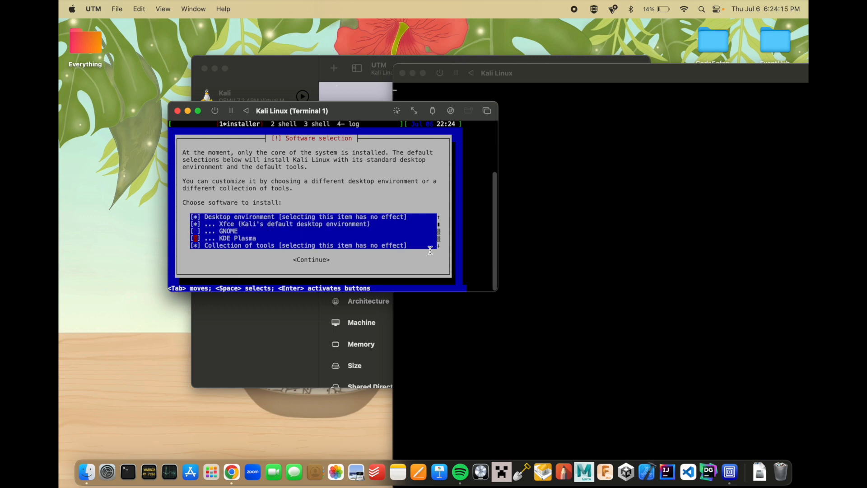
key(Up)
key(Up)
key(Down)
key(Down)
key(Up)
key(Up)
key(Up)
key(Down)
key(Down)
key(Down)
key(Down)
key(Down)
key(Down)
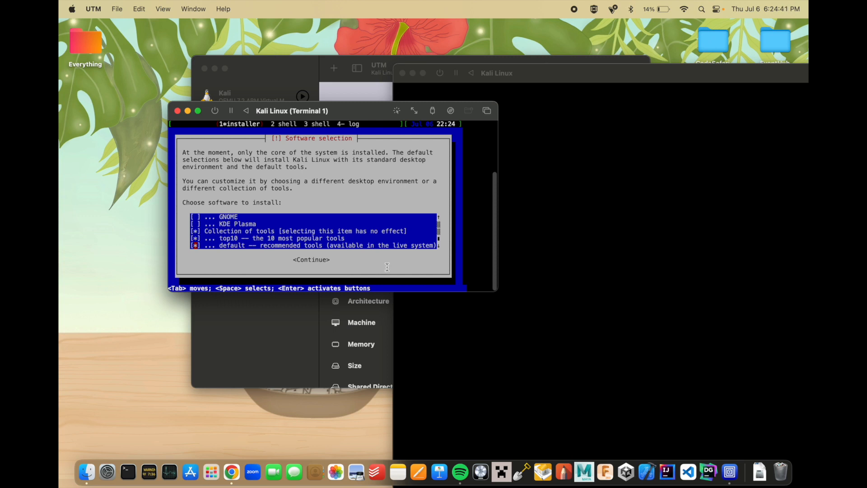
key(Return)
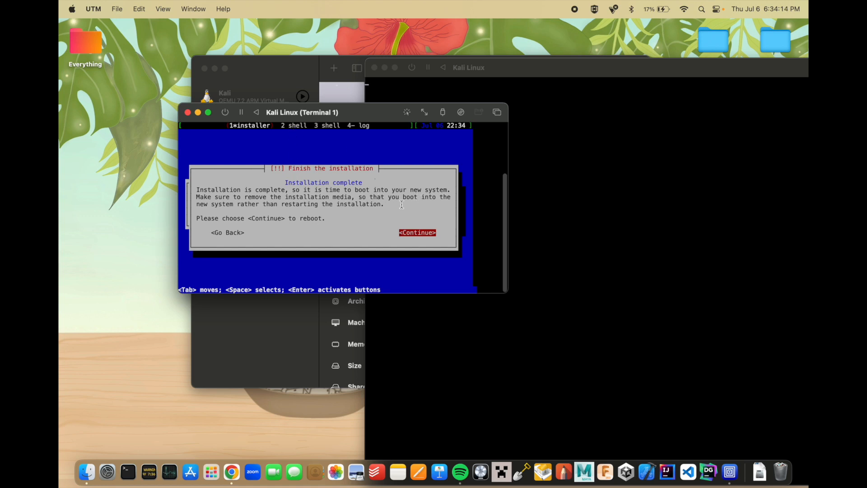
Read the note about removing the installation media and continue to finish the installation and reboot
drag(198, 197, 383, 203)
click(383, 204)
key(Return)
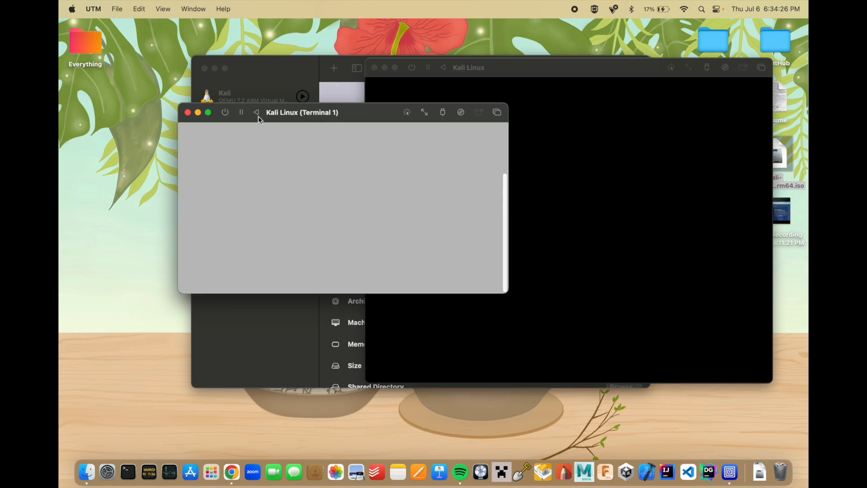
Close the Kali Linux terminal and display windows and confirm killing the virtual machine
click(188, 112)
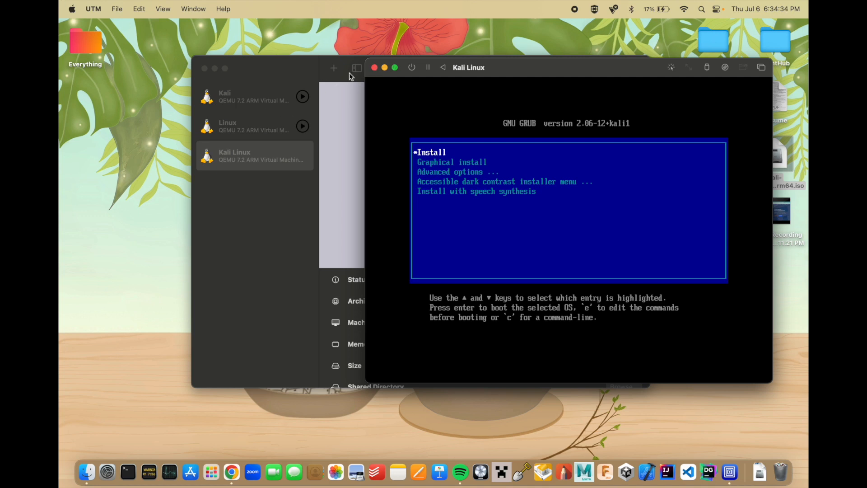
click(375, 68)
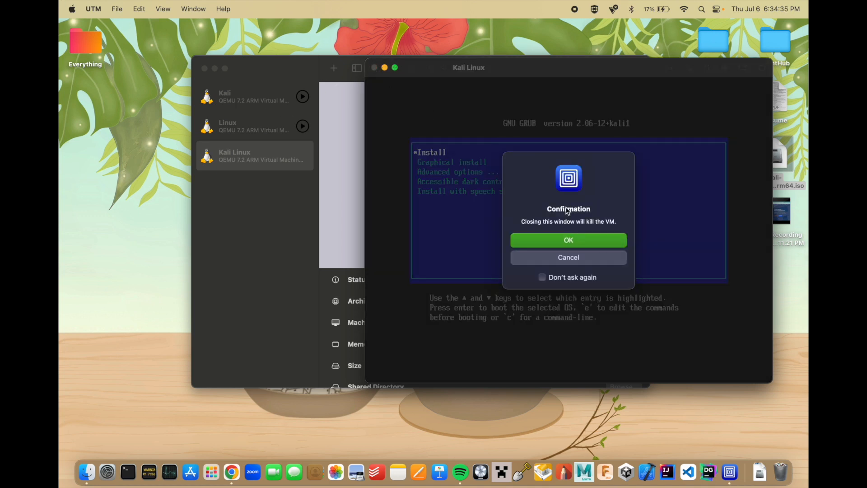
click(602, 242)
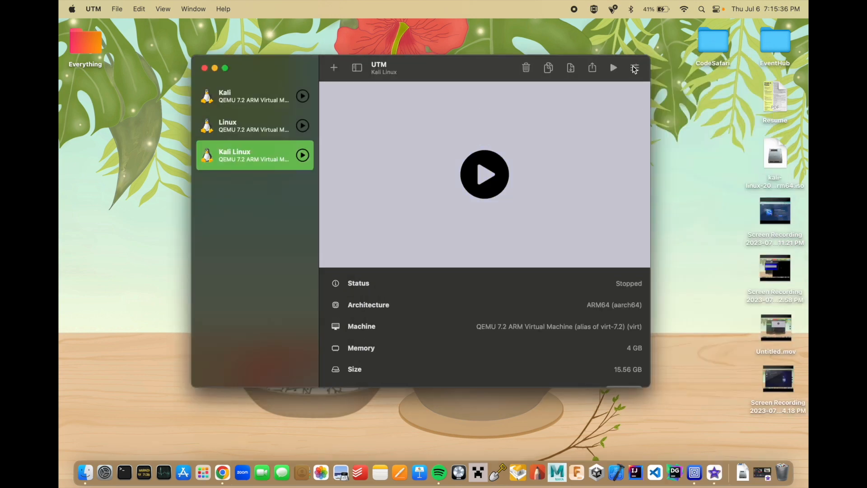
Remove the Serial device from the Kali Linux virtual machine's settings and save them
click(635, 68)
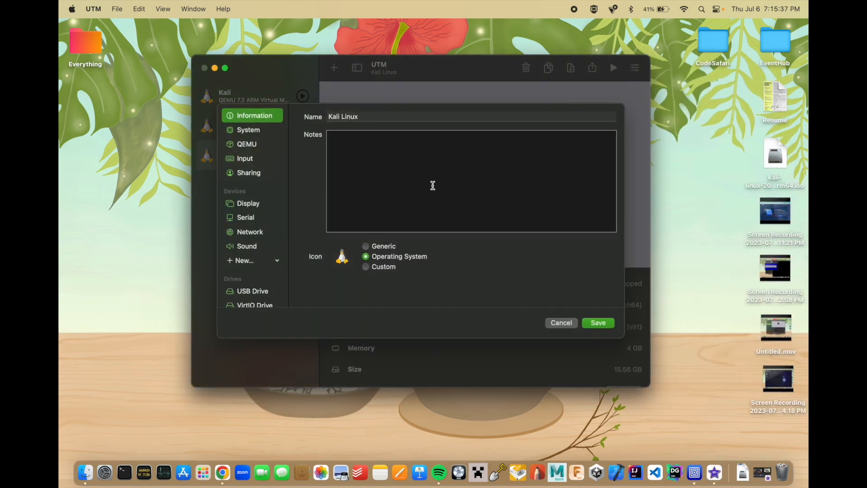
right_click(260, 219)
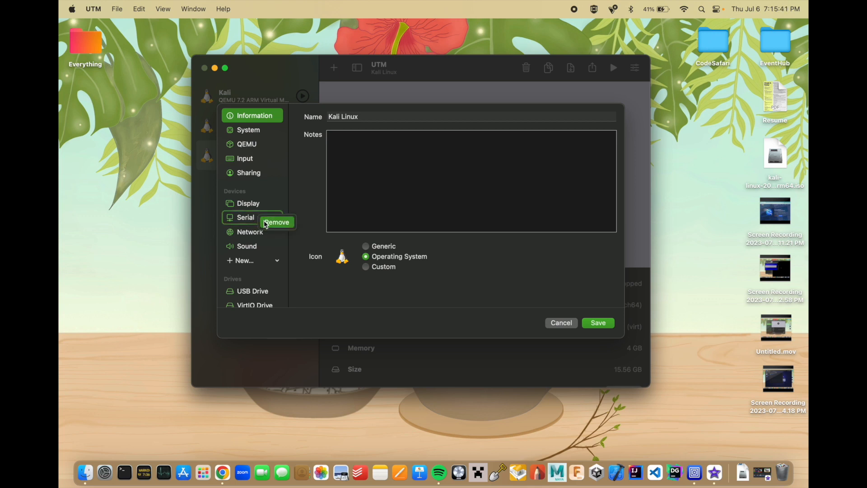
click(266, 223)
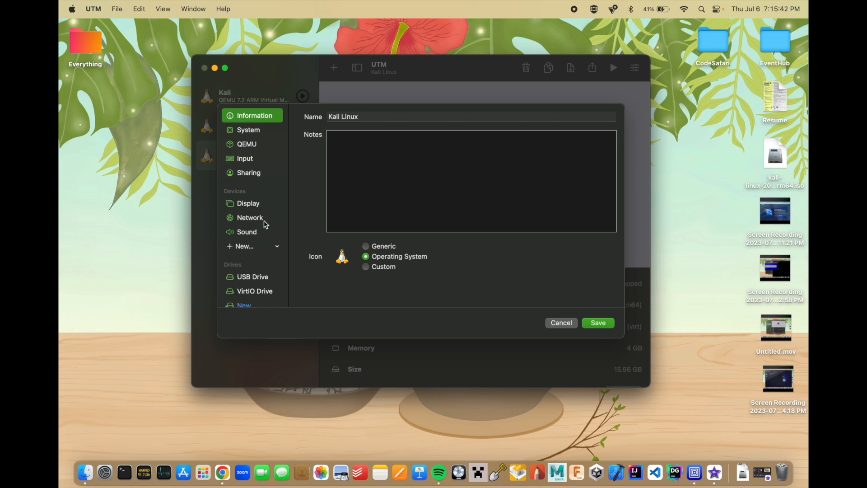
click(599, 323)
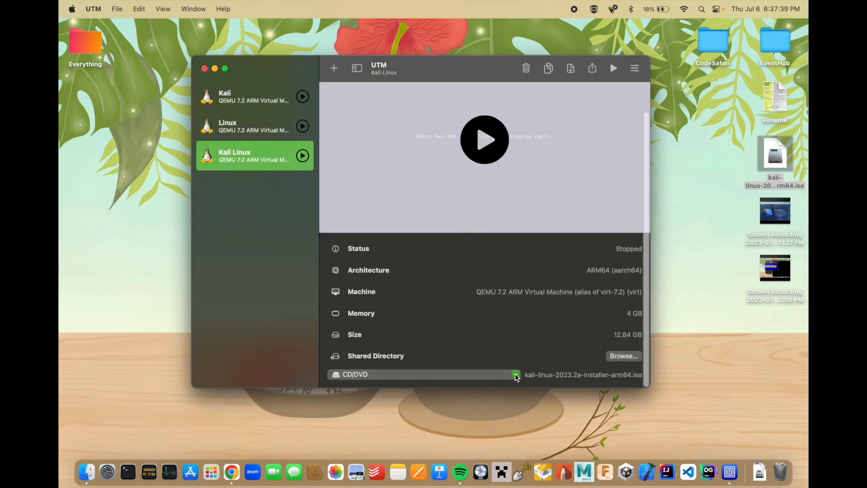
Clear the kali-linux-2023.2a-installer-arm64.iso image from the CD/DVD drive and start the Kali Linux virtual machine
click(516, 375)
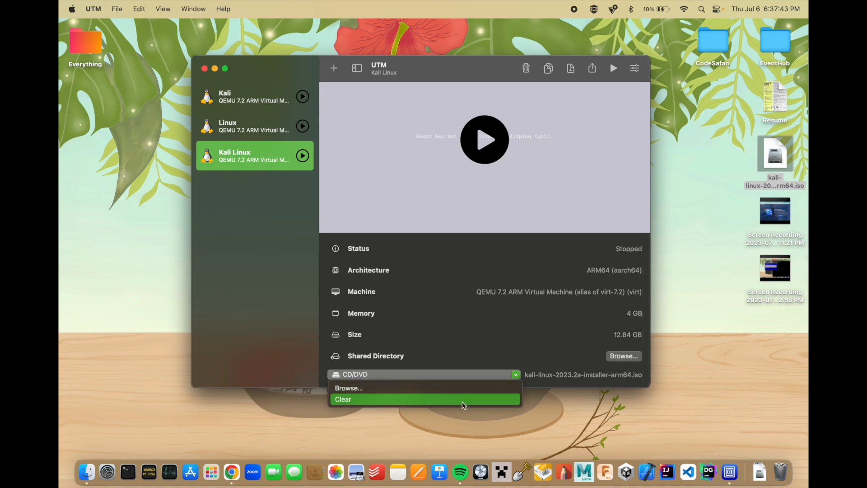
click(464, 399)
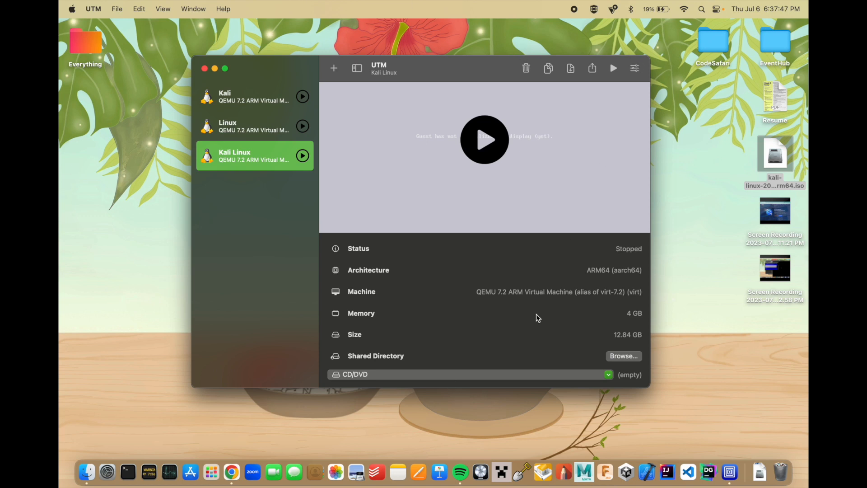
click(610, 375)
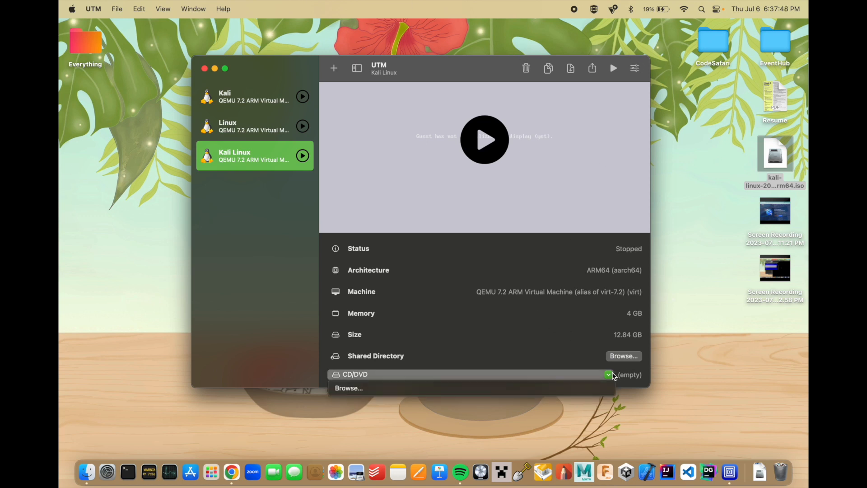
click(619, 170)
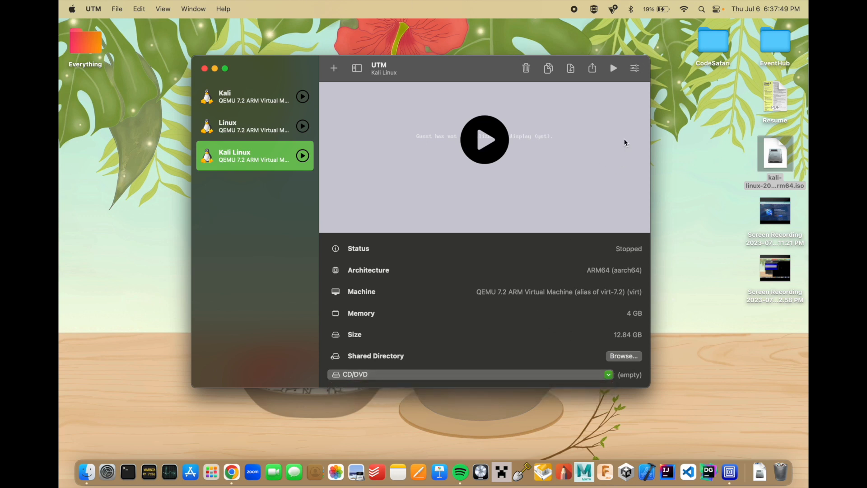
click(485, 140)
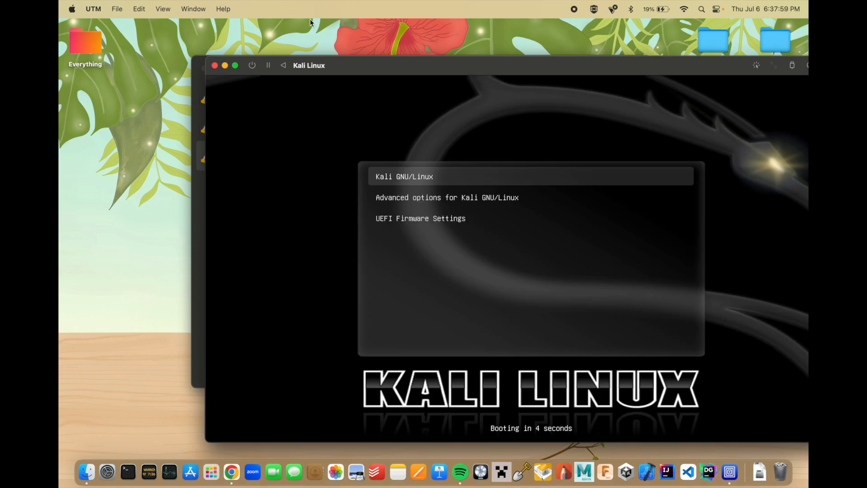
Reposition the virtual machine window to show the whole display and log in to Kali as techsupport with the account password
drag(385, 68, 289, 14)
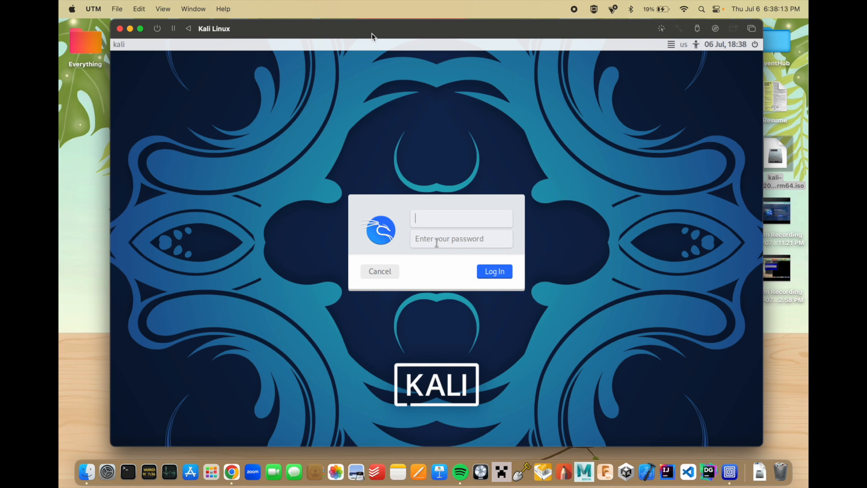
text(techsupport)
click(482, 238)
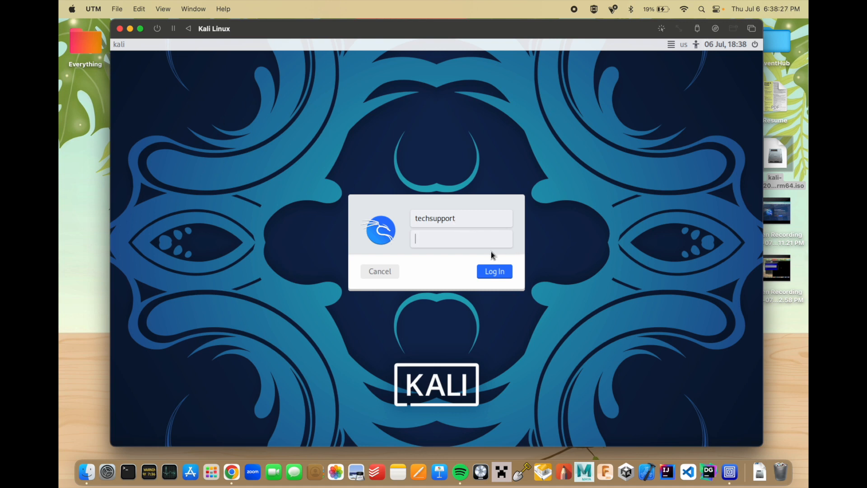
text(******************)
key(Return)
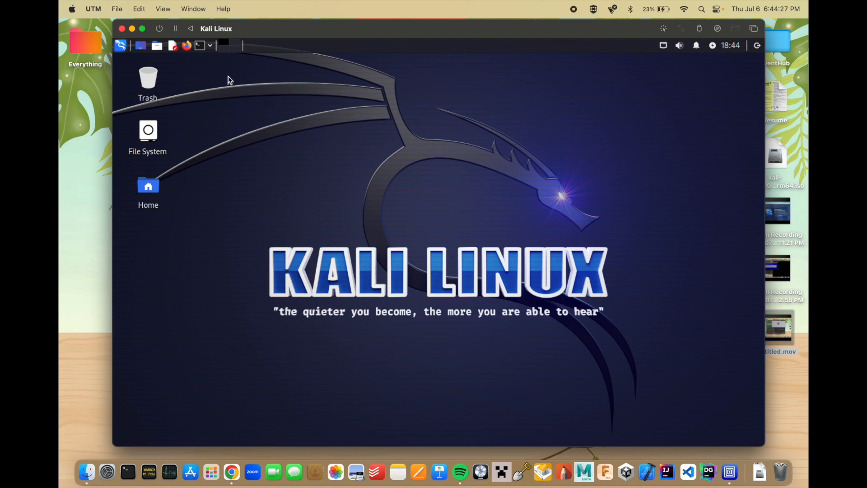
Open a terminal in Kali and run sudo apt update, authorising it with the account password
click(199, 46)
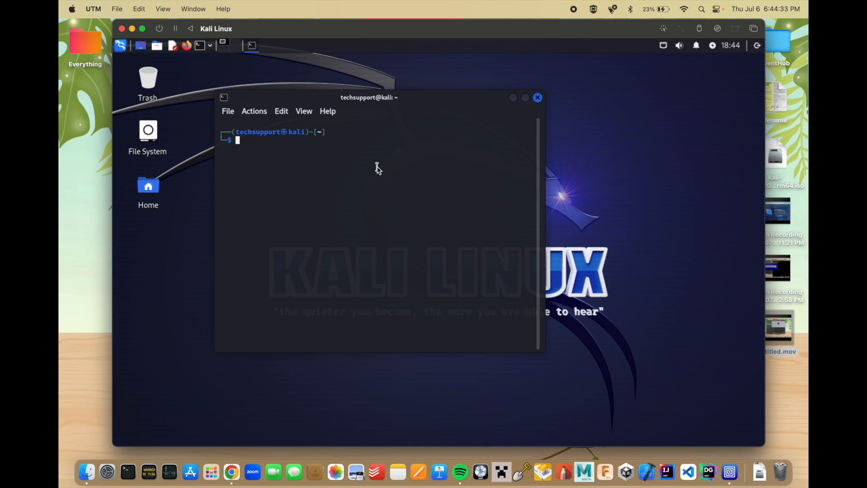
text(sudo apt update)
drag(251, 143, 235, 142)
click(257, 141)
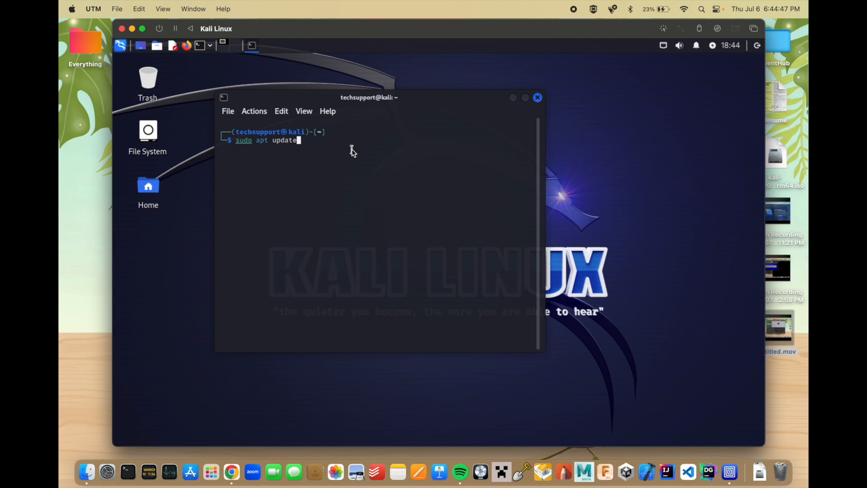
key(Return)
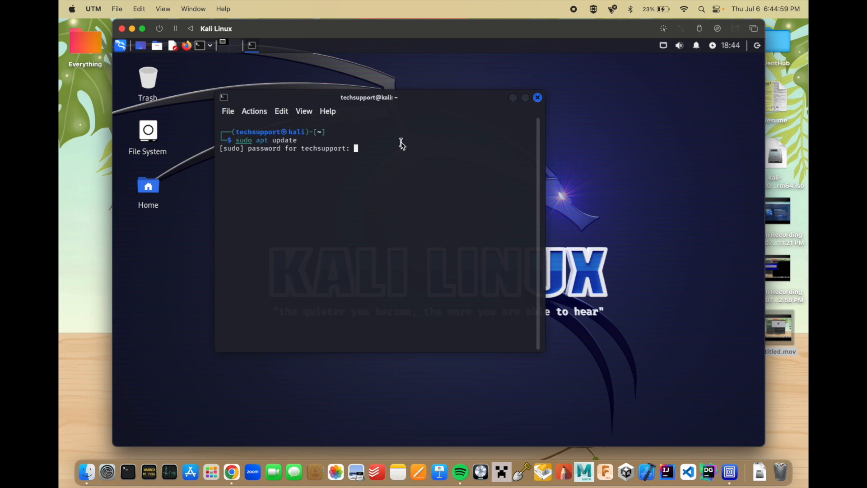
key(Return)
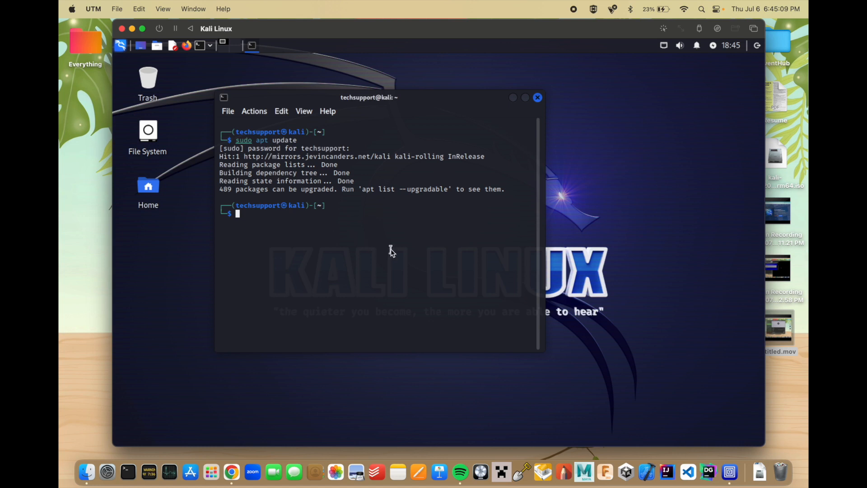
Run sudo apt-get upgrade in the terminal and answer y to continue with the package upgrade
text(apt-get upgrad)
key(Left)
key(Left)
key(Left)
key(Left)
key(Left)
key(Left)
key(Left)
key(Left)
key(Left)
key(Left)
key(Left)
key(Left)
key(Left)
key(Left)
text(sudo)
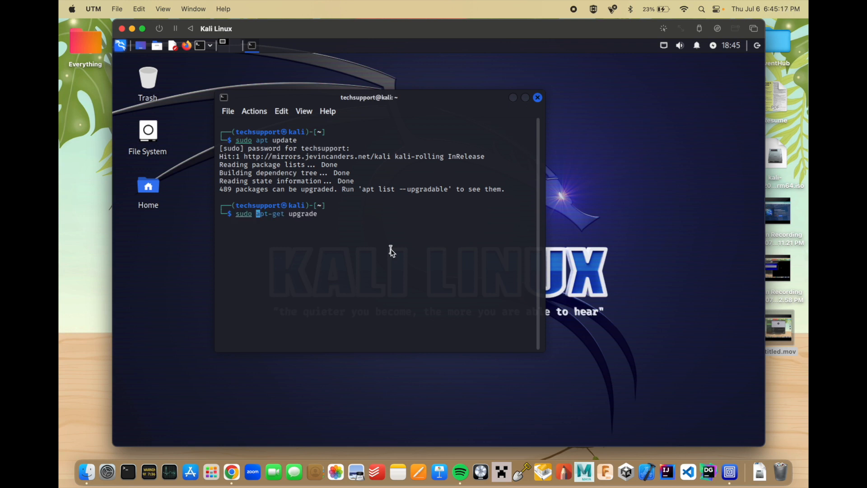
key(Return)
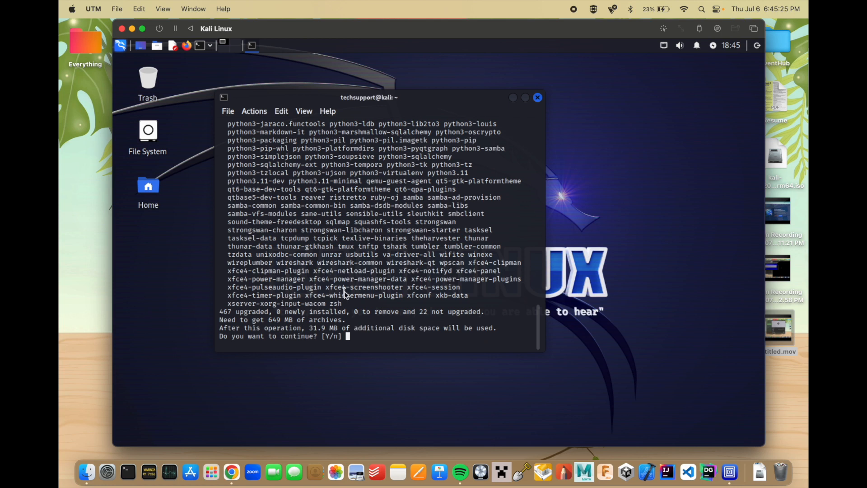
text(y)
key(Return)
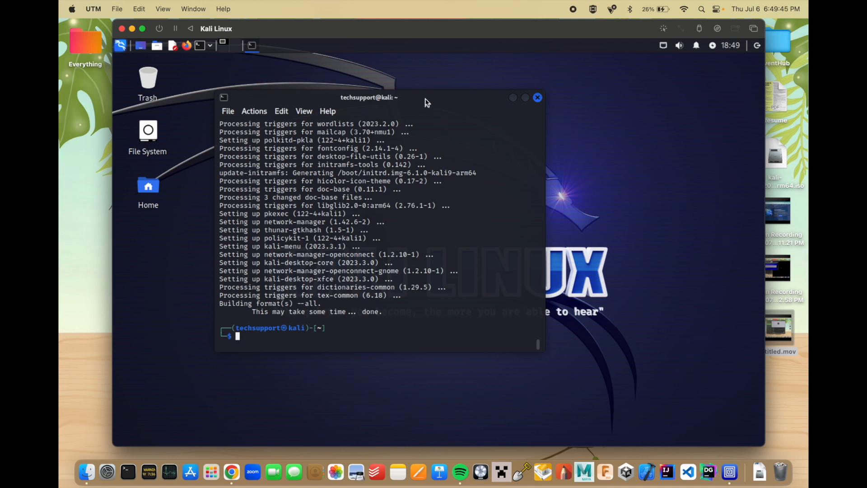
Shift the terminal window aside and close it to return to the empty Kali desktop
drag(426, 100, 475, 99)
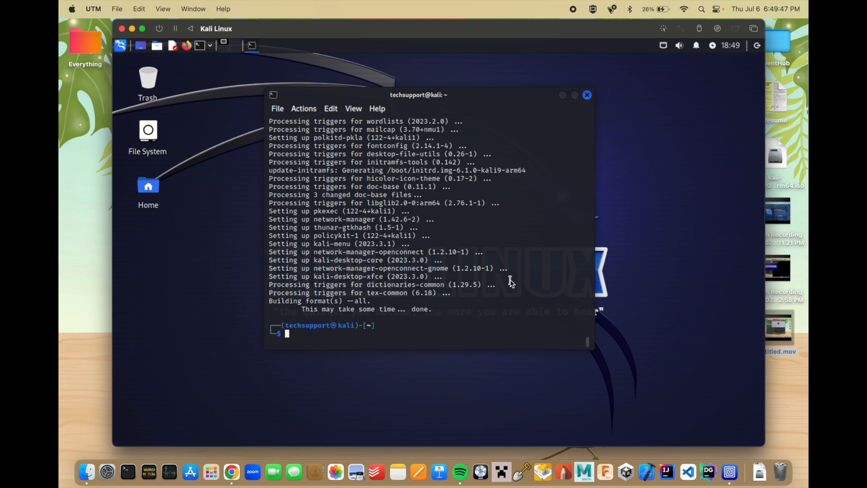
click(588, 96)
drag(313, 132, 628, 348)
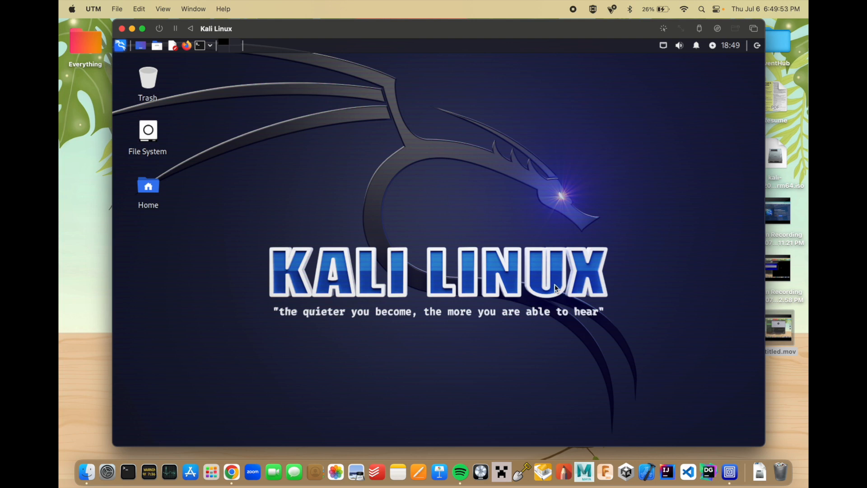